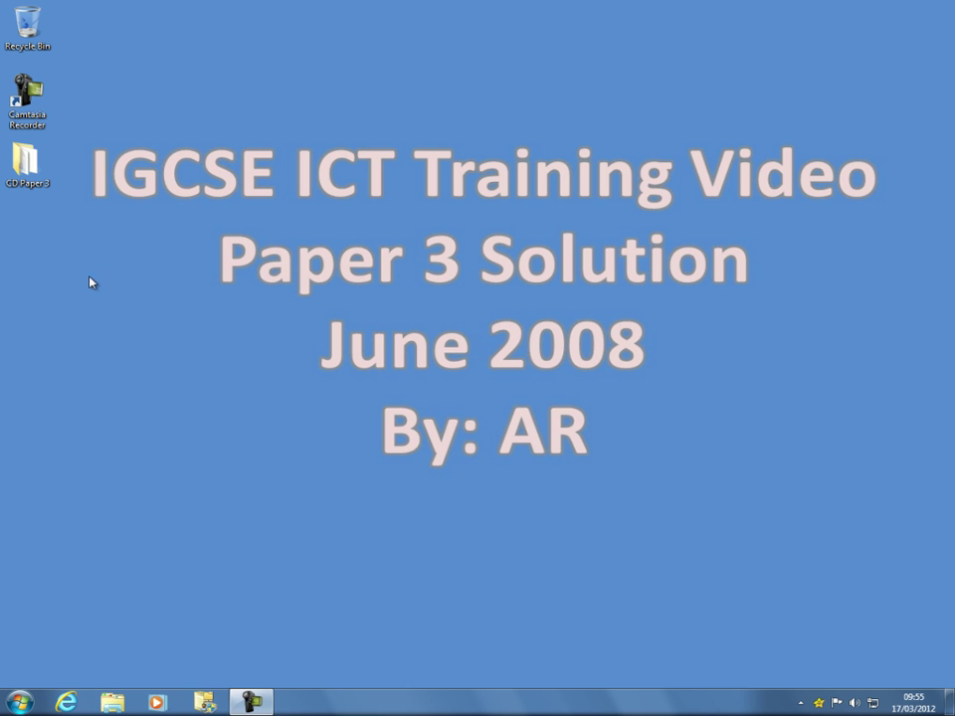
Open Questions june 2008 Paper 3.pdf from the CD Paper 3 desktop folder and go to the tasks on page 2.
double_click(25, 161)
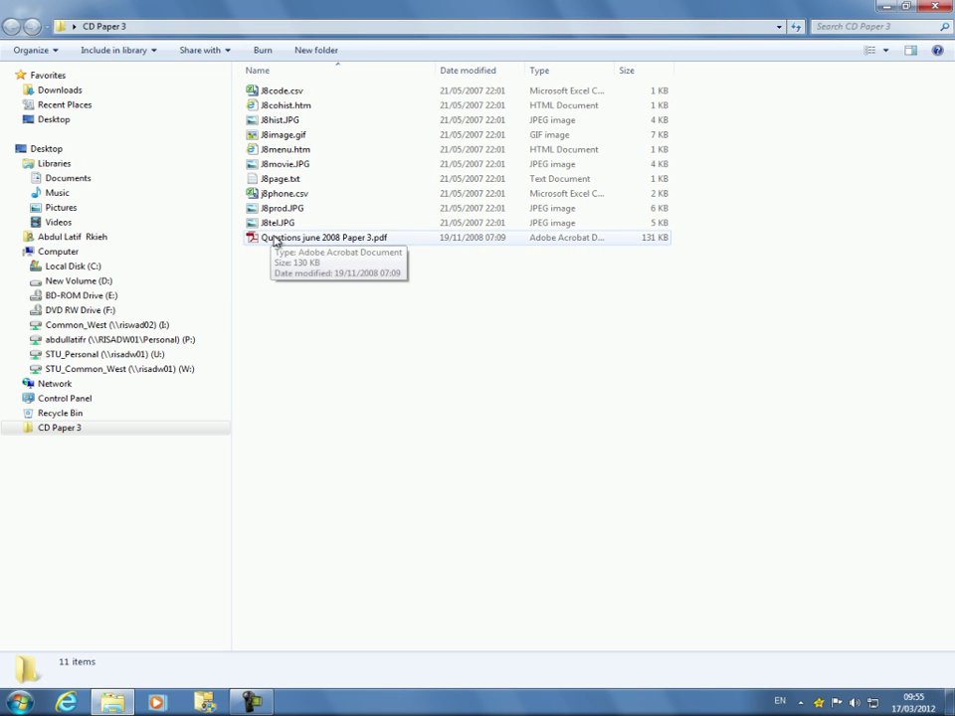
double_click(254, 240)
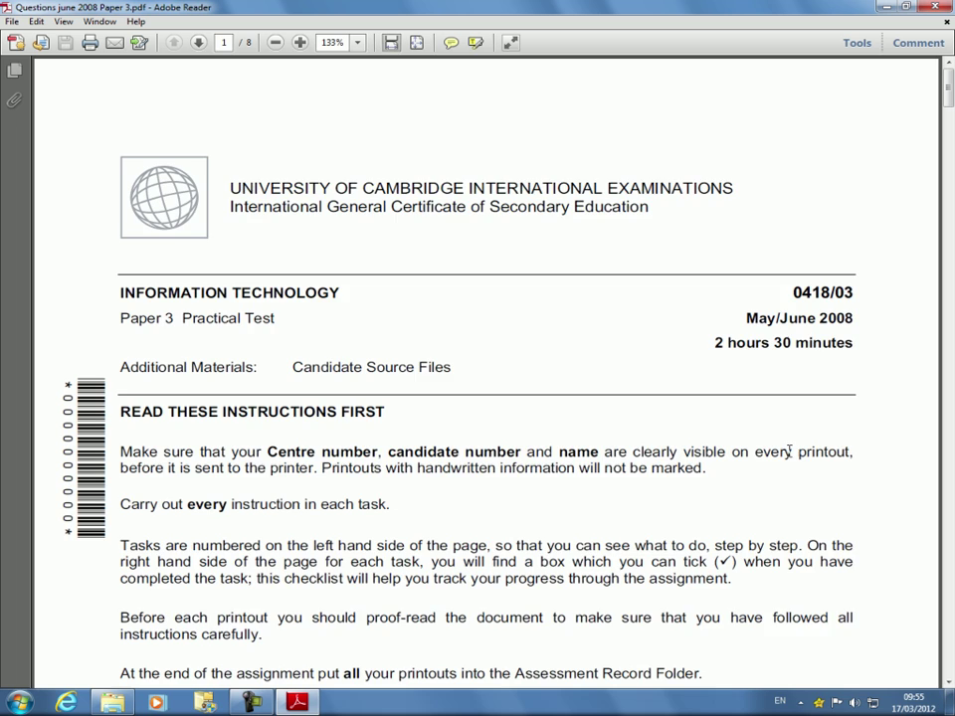
scroll(755, 434, "down", 1)
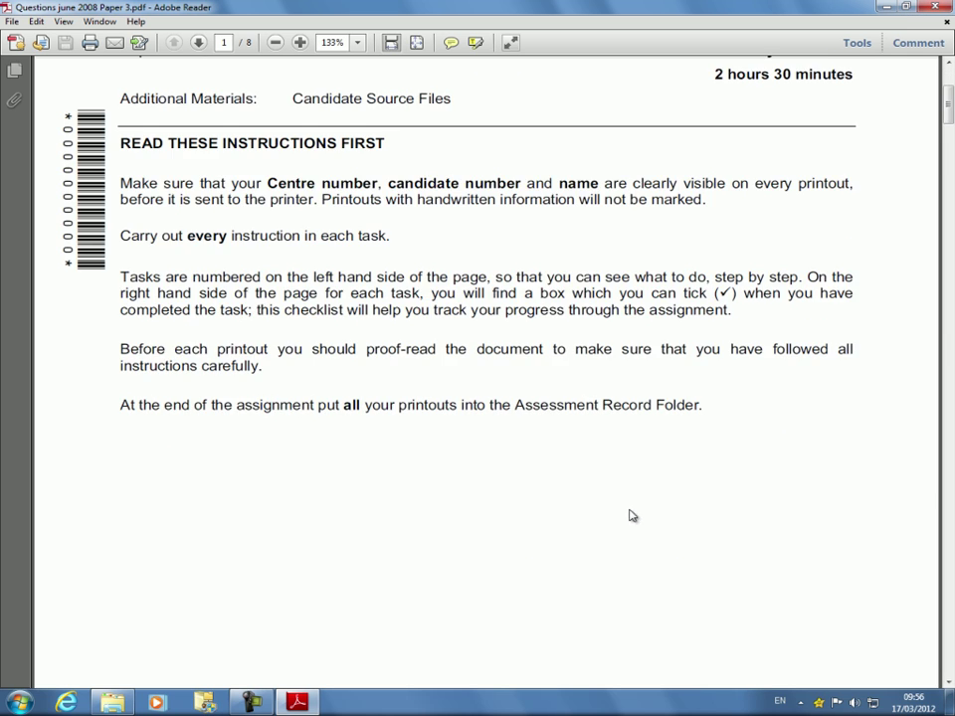
scroll(631, 513, "down", 15)
scroll(644, 528, "down", 3)
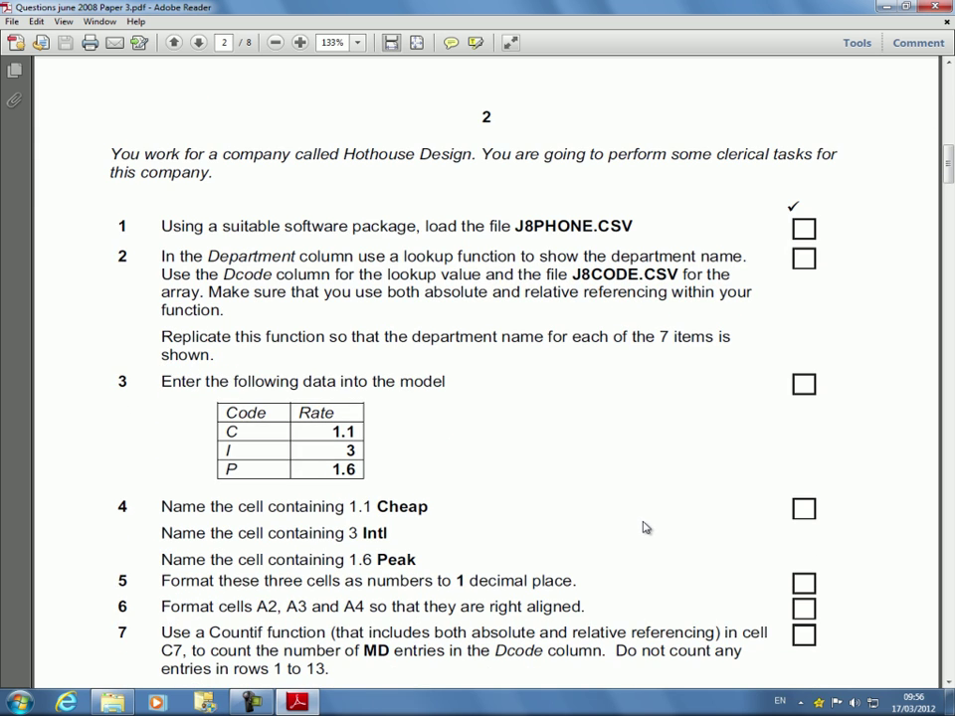
Restore the PDF window to its smaller size and bring task 1, about loading J8PHONE.CSV, into view.
left_click(905, 6)
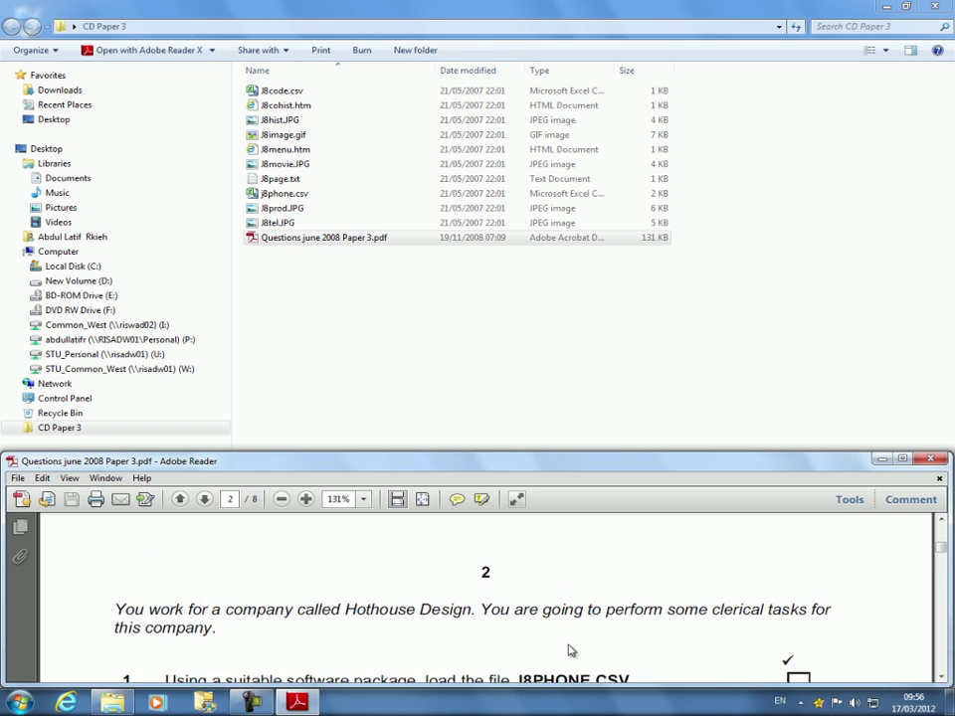
scroll(564, 642, "down", 2)
scroll(563, 642, "up", 1)
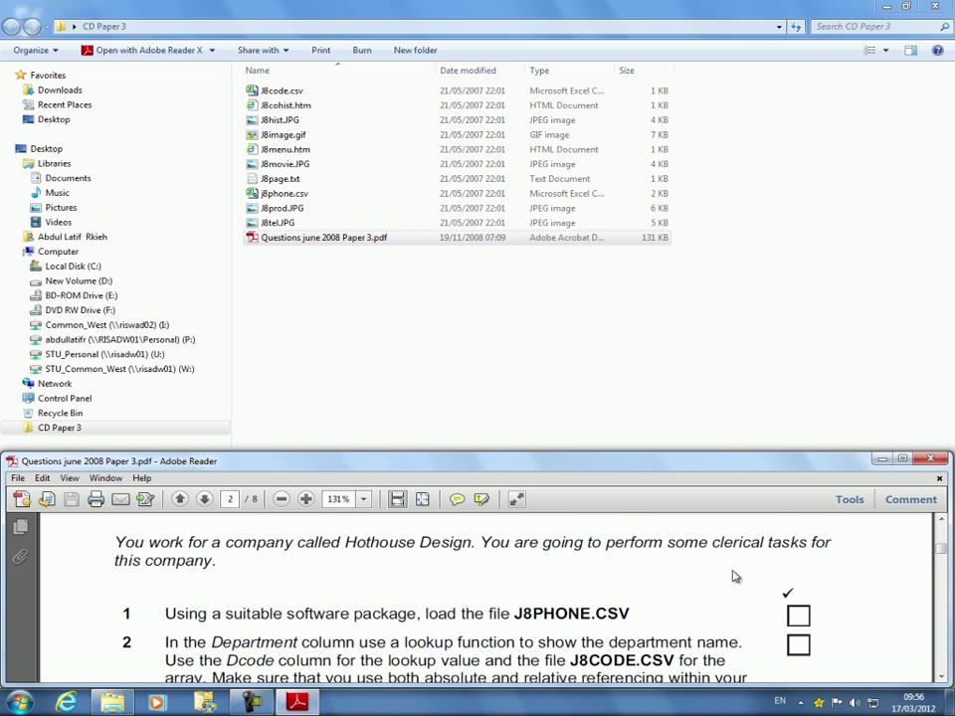
scroll(353, 588, "down", 1)
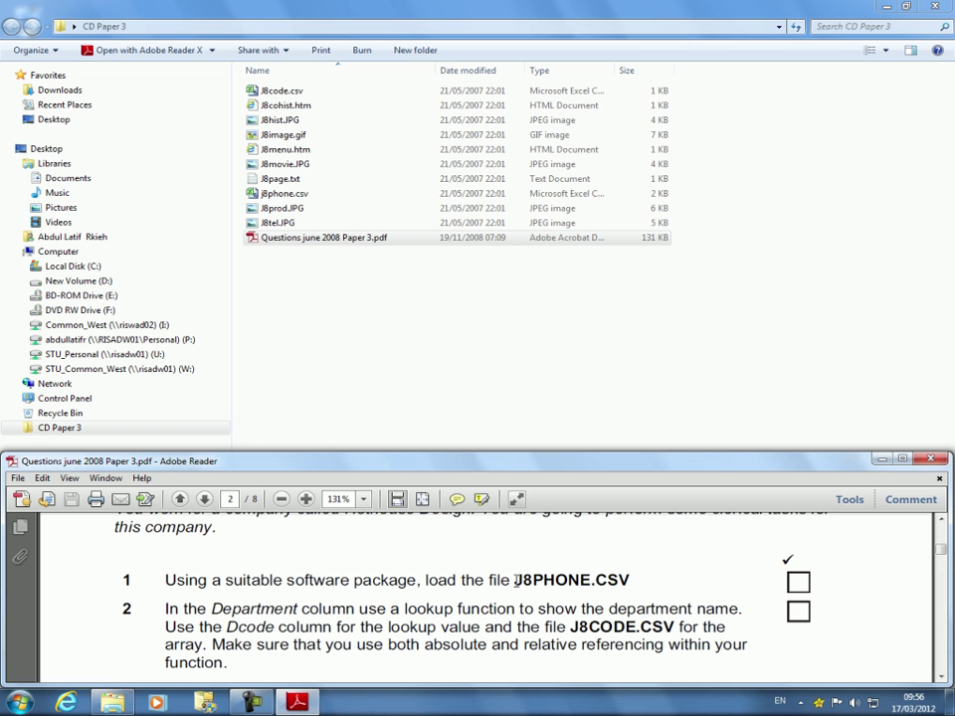
left_click_drag(517, 580, 633, 581)
left_click(601, 600)
Restore the CD Paper 3 folder window to its smaller size and open j8phone.csv in Excel.
left_click(293, 240)
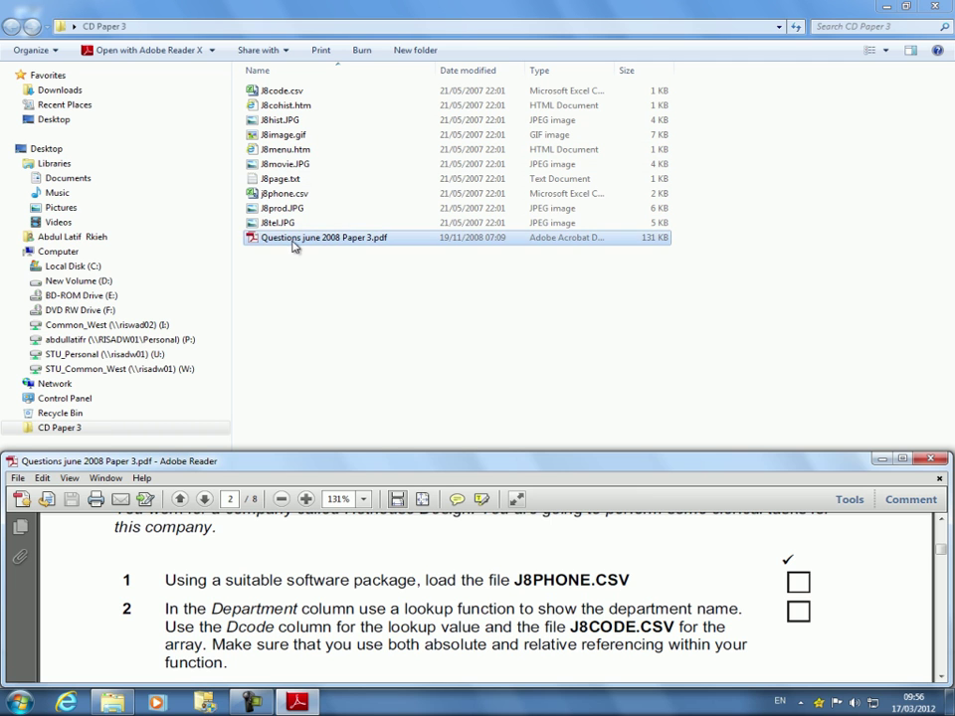
left_click(312, 196)
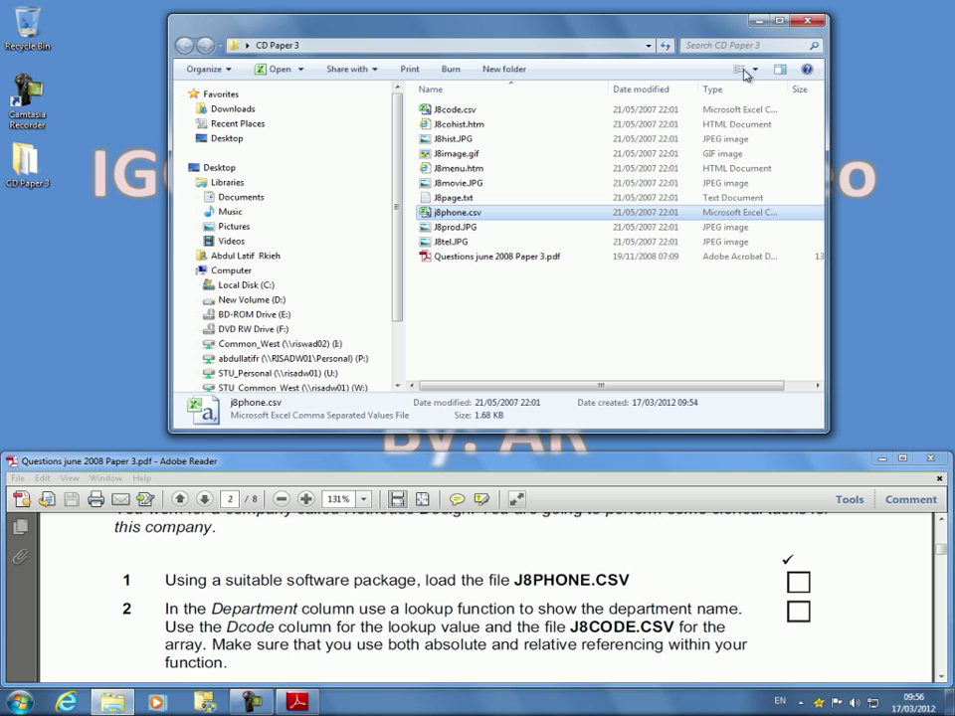
left_click(905, 6)
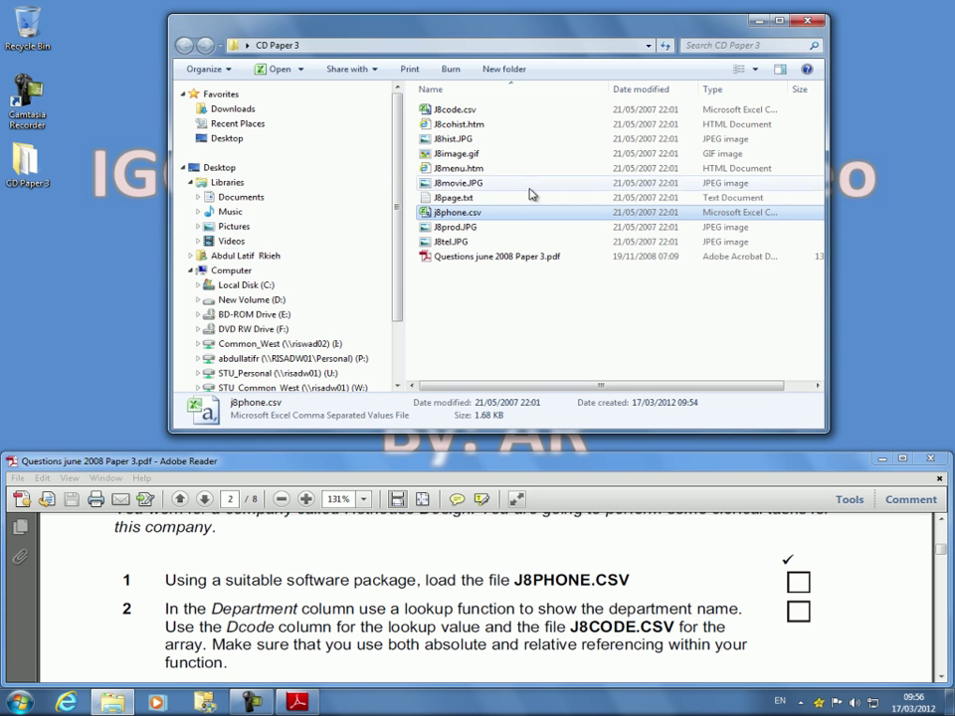
double_click(487, 212)
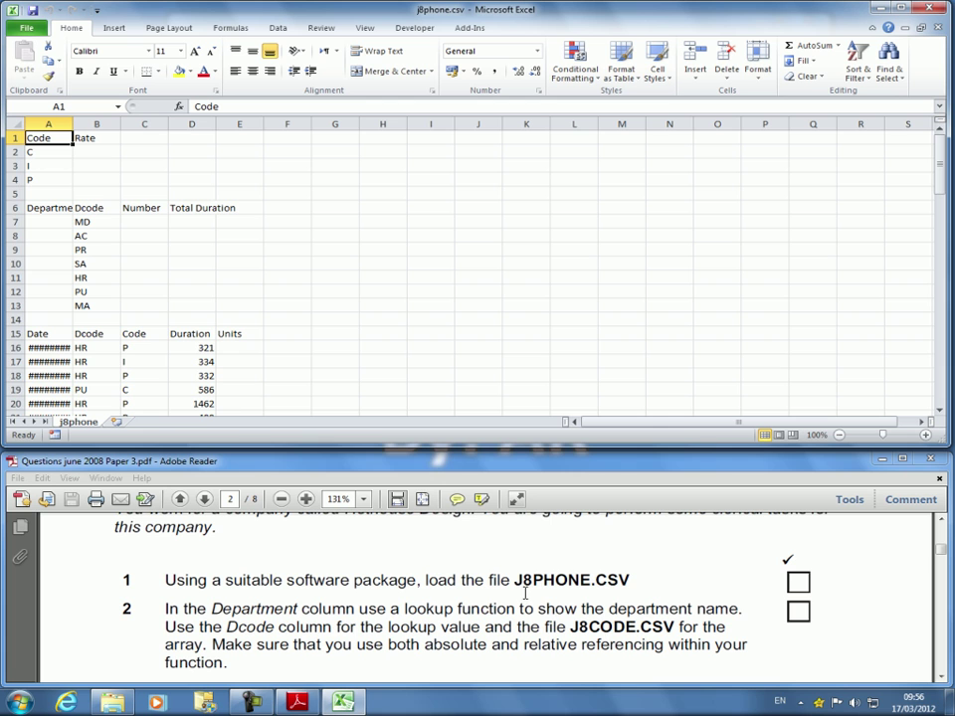
Show the full text of task 2 in the PDF and open J8code.csv from the CD Paper 3 folder.
left_click(302, 605)
scroll(400, 631, "down", 1)
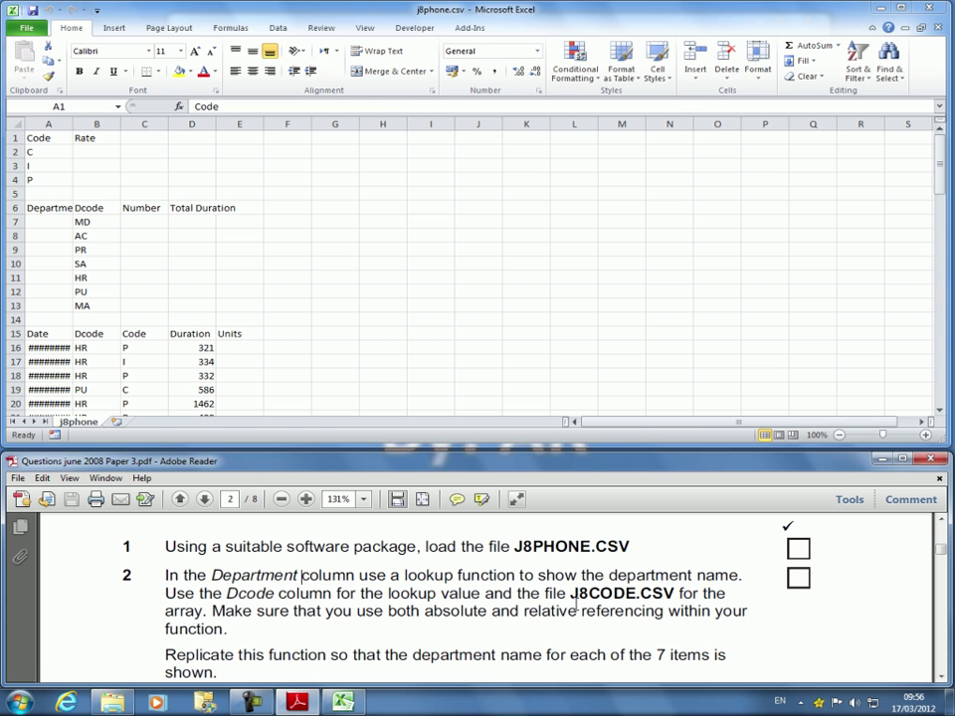
left_click(879, 9)
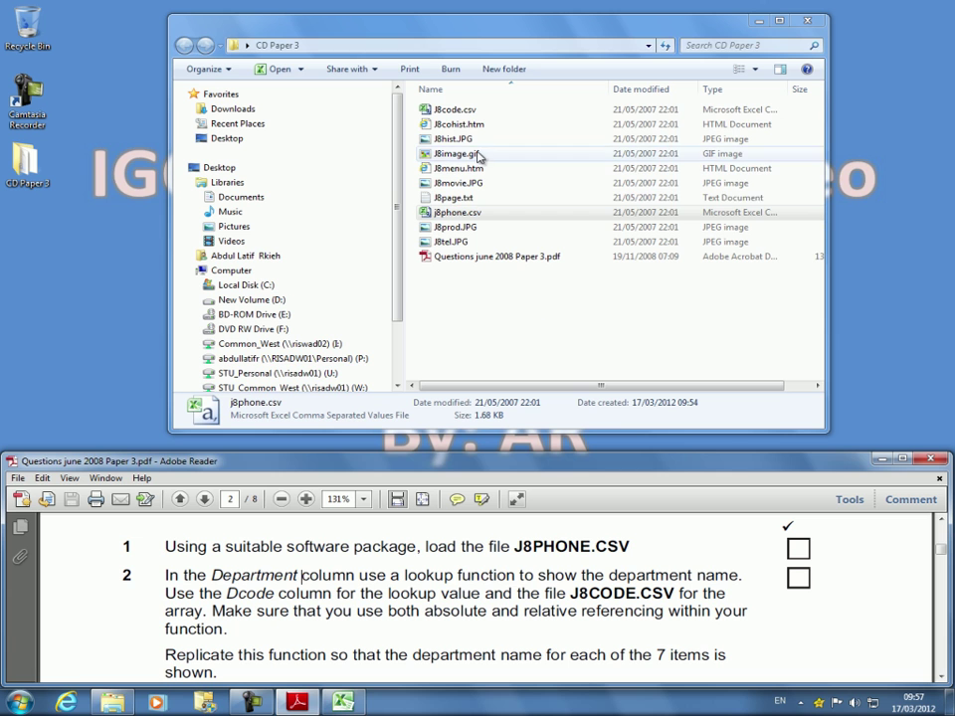
left_click(468, 111)
double_click(468, 111)
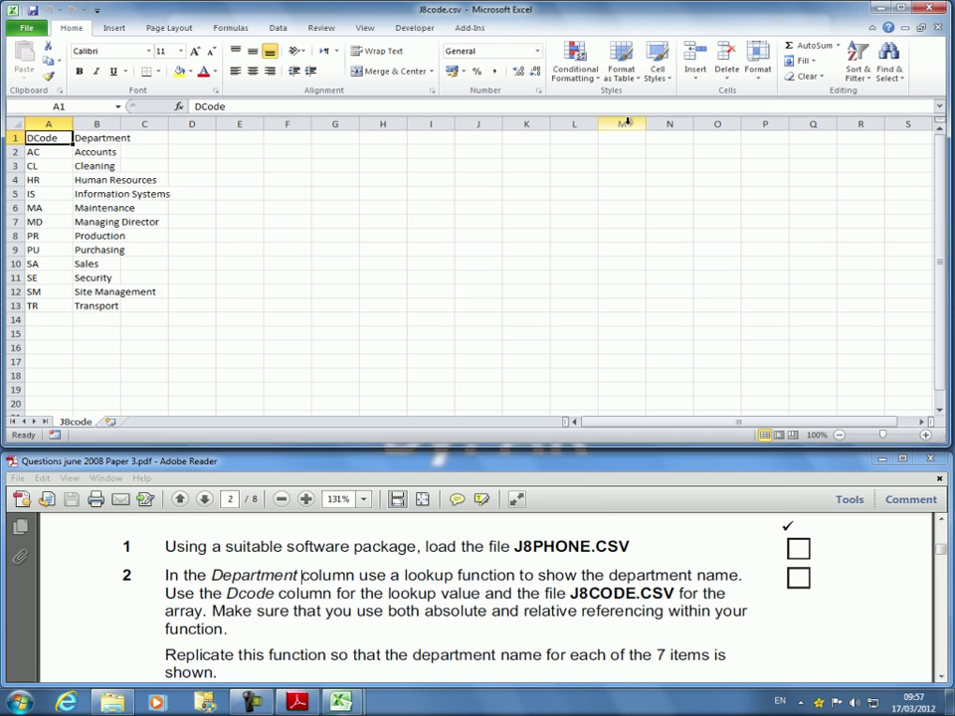
Switch to the j8phone.csv workbook and look through its call records from the first rows downward.
mouse_move(336, 702)
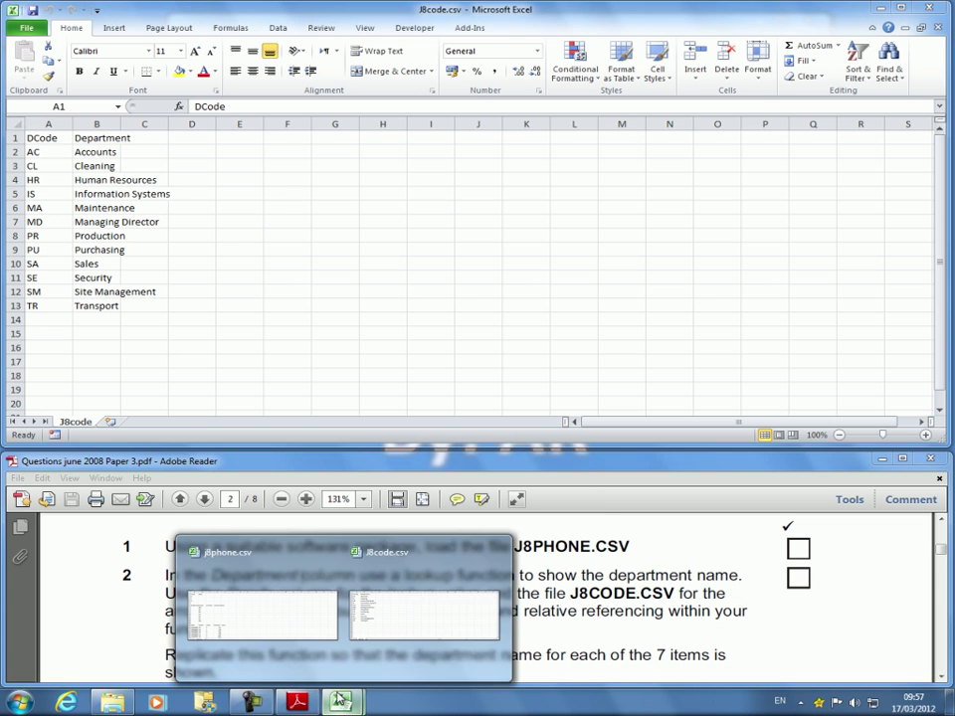
left_click(375, 603)
scroll(137, 332, "down", 14)
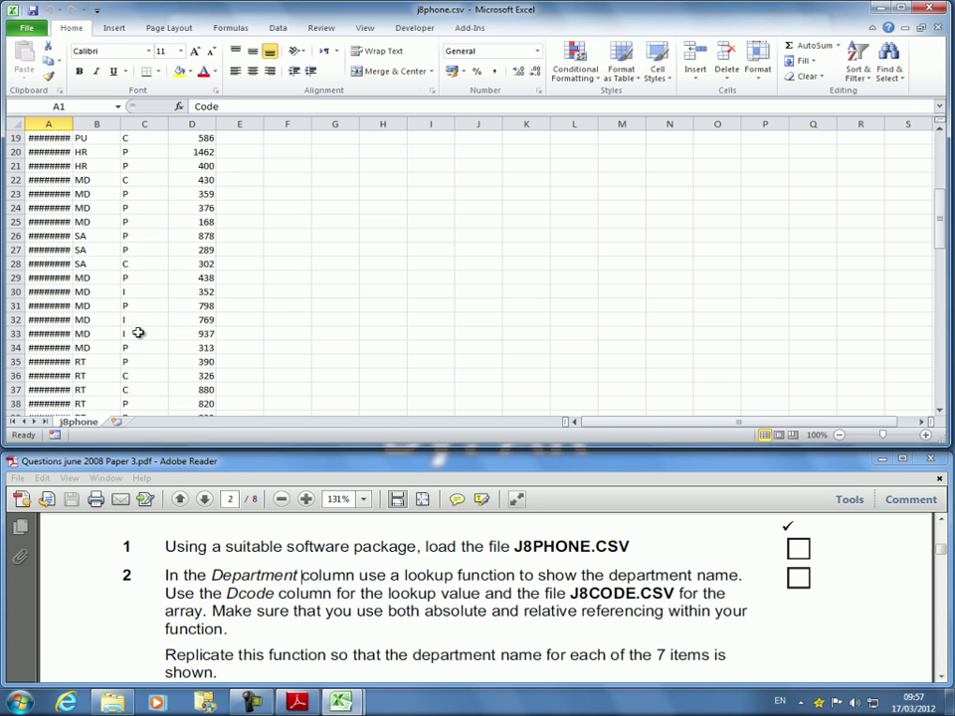
scroll(60, 213, "up", 9)
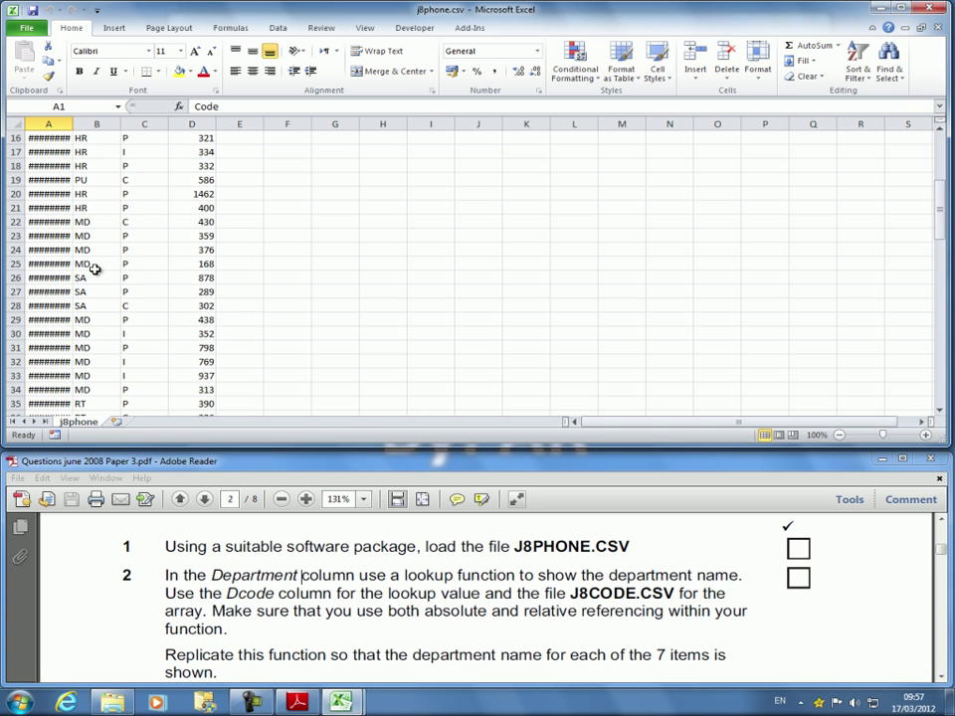
scroll(97, 299, "down", 20)
scroll(121, 324, "up", 20)
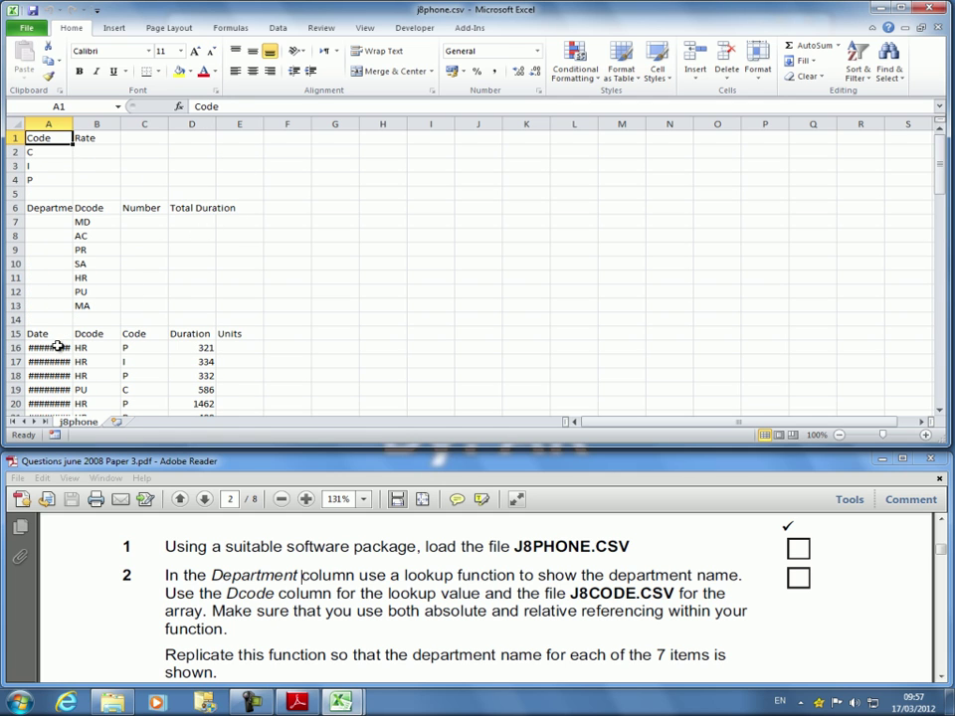
Widen column A of j8phone.csv so the full dates fit, leaving a little extra space.
left_click(57, 348)
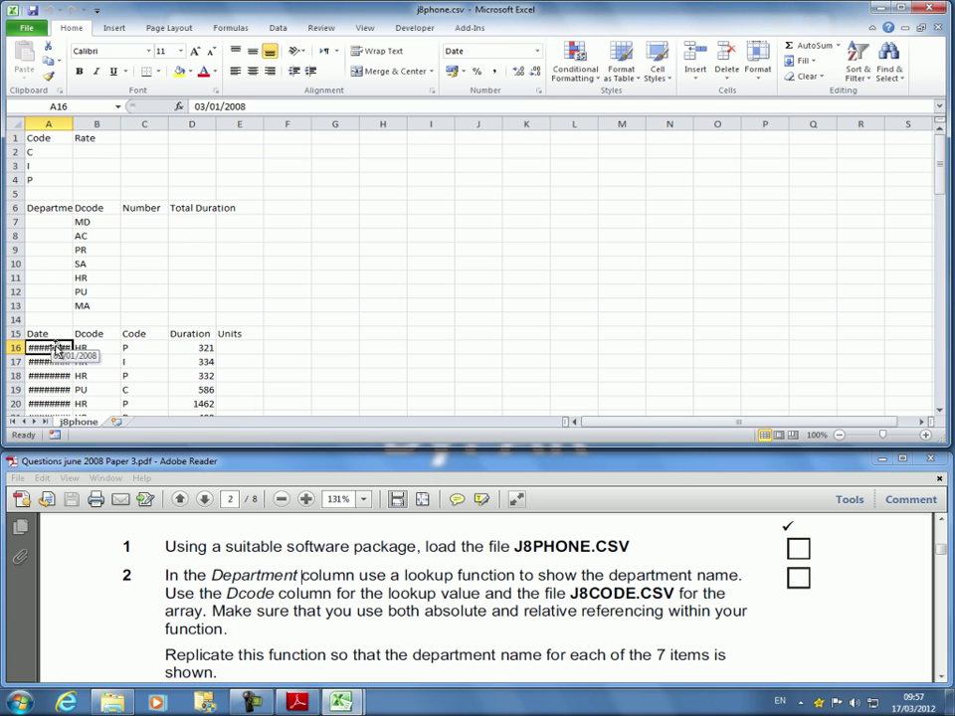
double_click(71, 123)
scroll(84, 380, "down", 20)
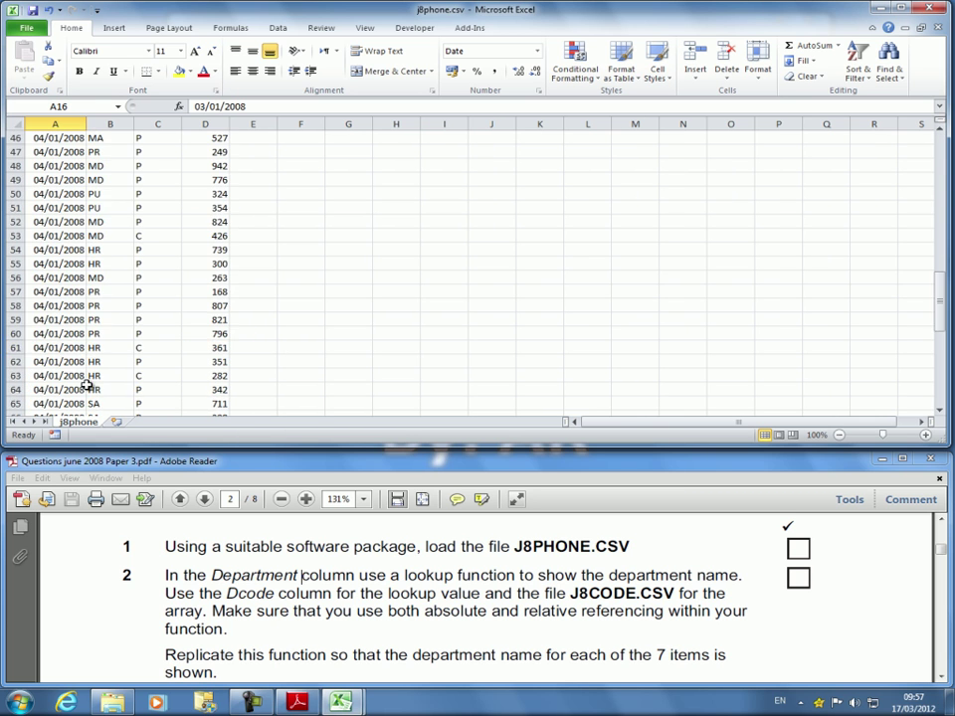
scroll(80, 358, "down", 1)
scroll(74, 336, "up", 20)
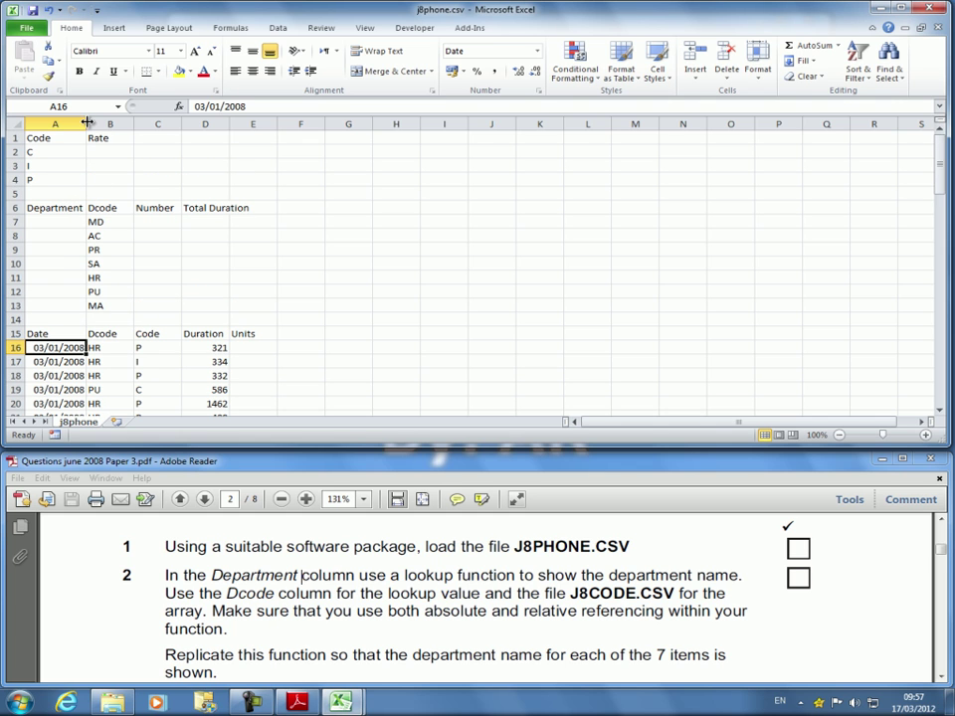
mouse_move(88, 121)
left_mouse_down()
mouse_move(104, 122)
mouse_move(91, 122)
left_mouse_up()
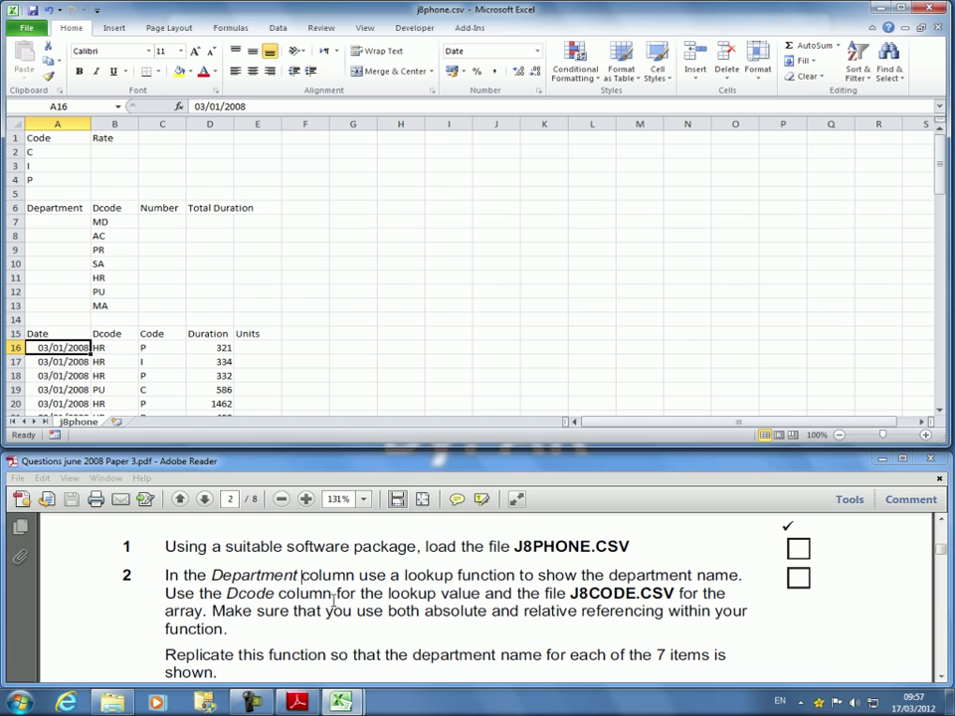
Select the first Department cell, A7, in j8phone.csv and fit column B of J8code.csv to its department names.
left_click(40, 222)
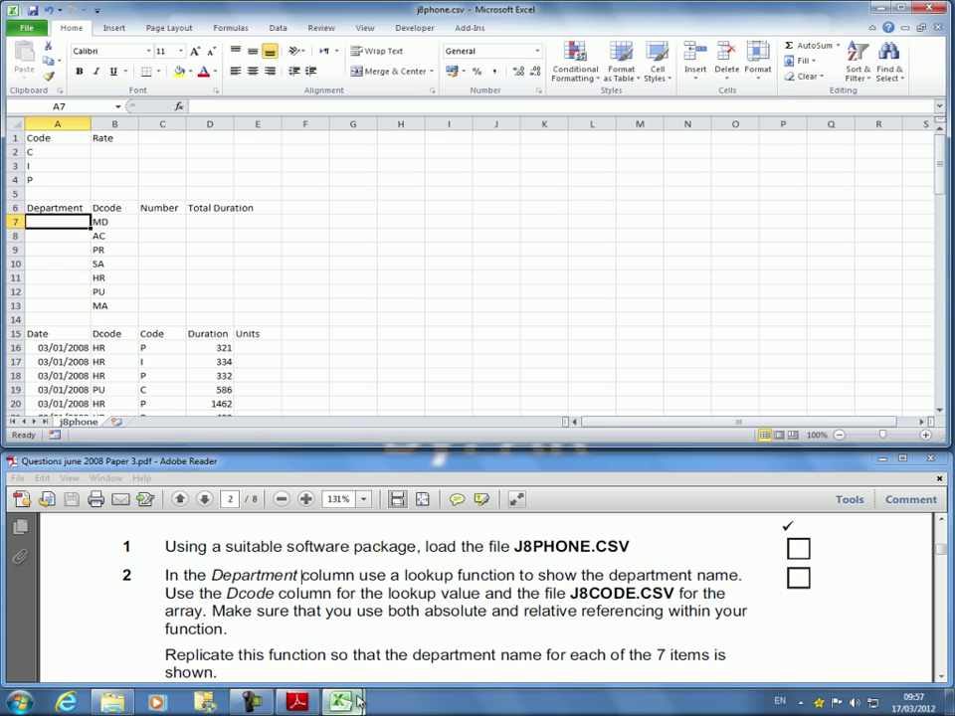
mouse_move(342, 700)
left_click(373, 641)
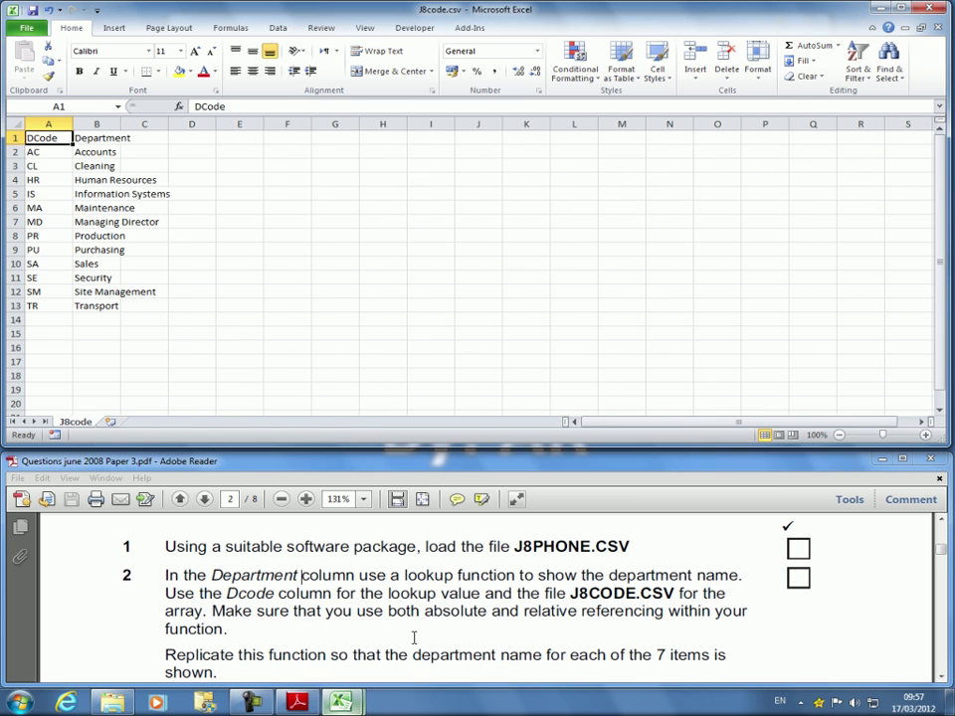
left_click(34, 151)
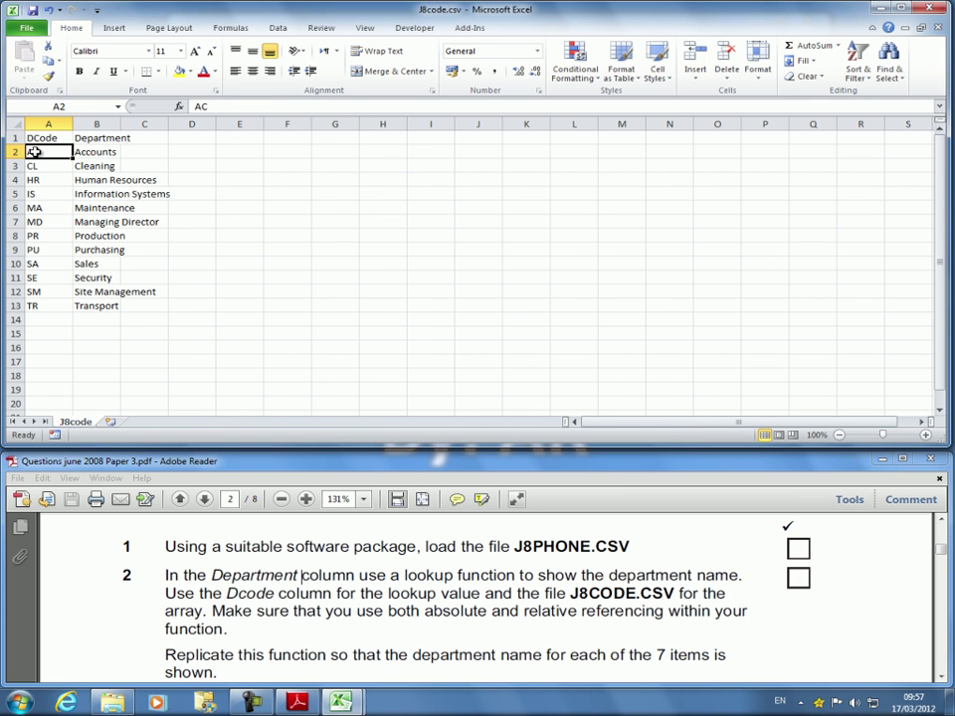
left_click(117, 152)
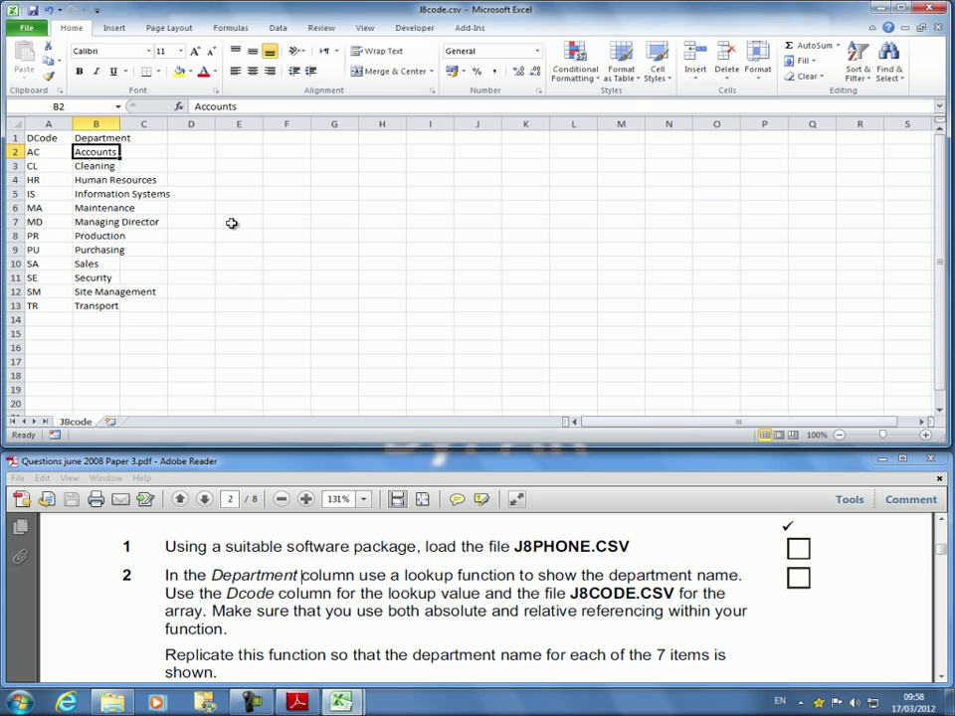
double_click(120, 124)
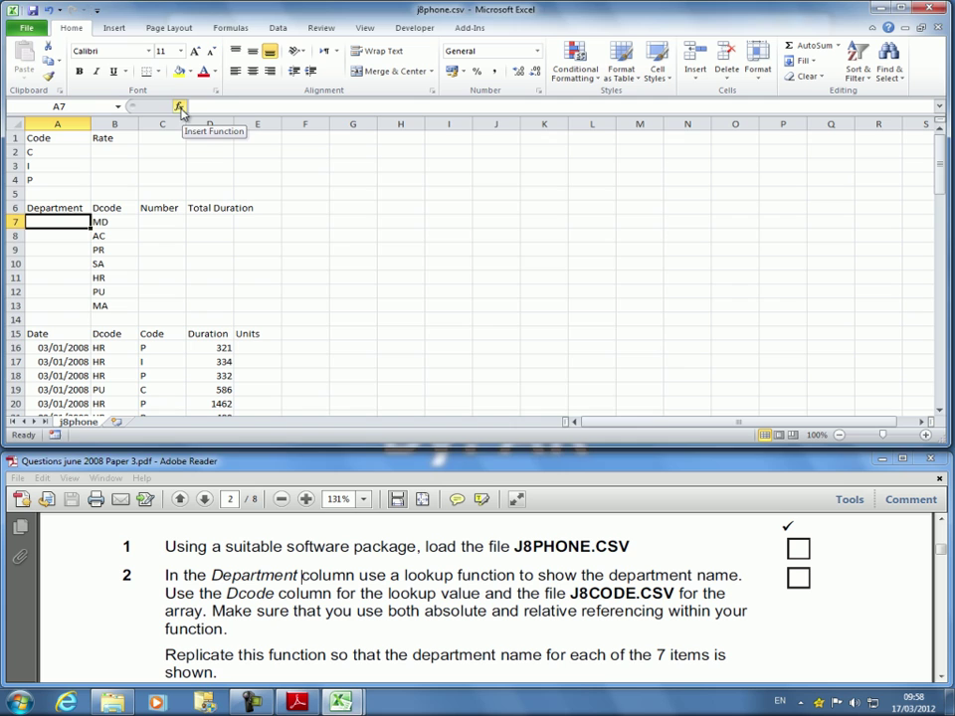
Insert a VLOOKUP function in cell A7 of j8phone.csv with B7 as the Lookup_value.
left_click(181, 107)
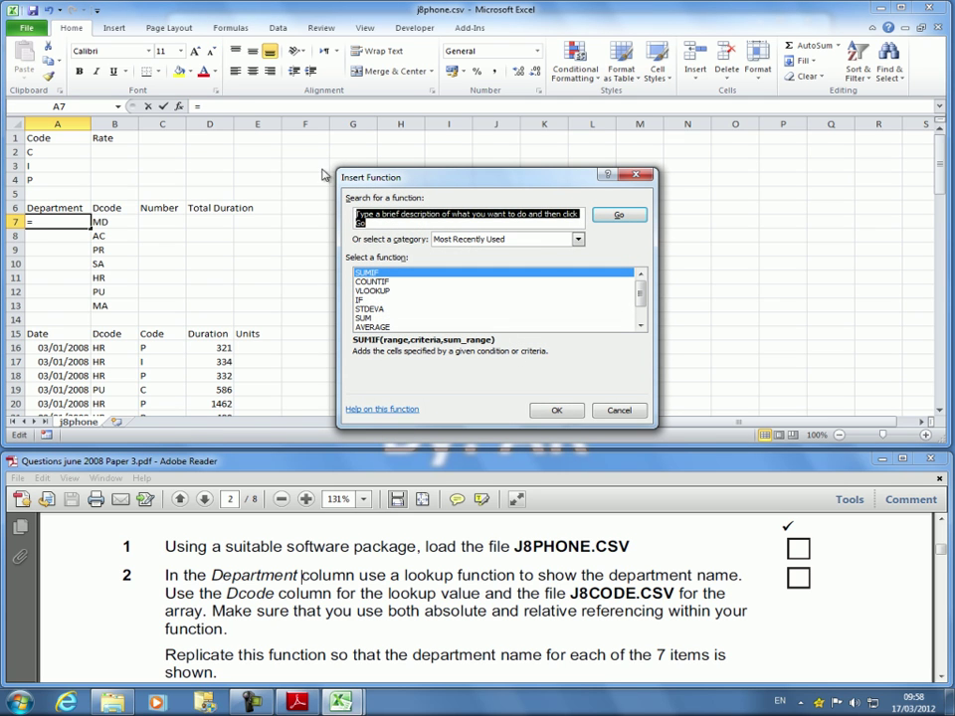
type("vlooku")
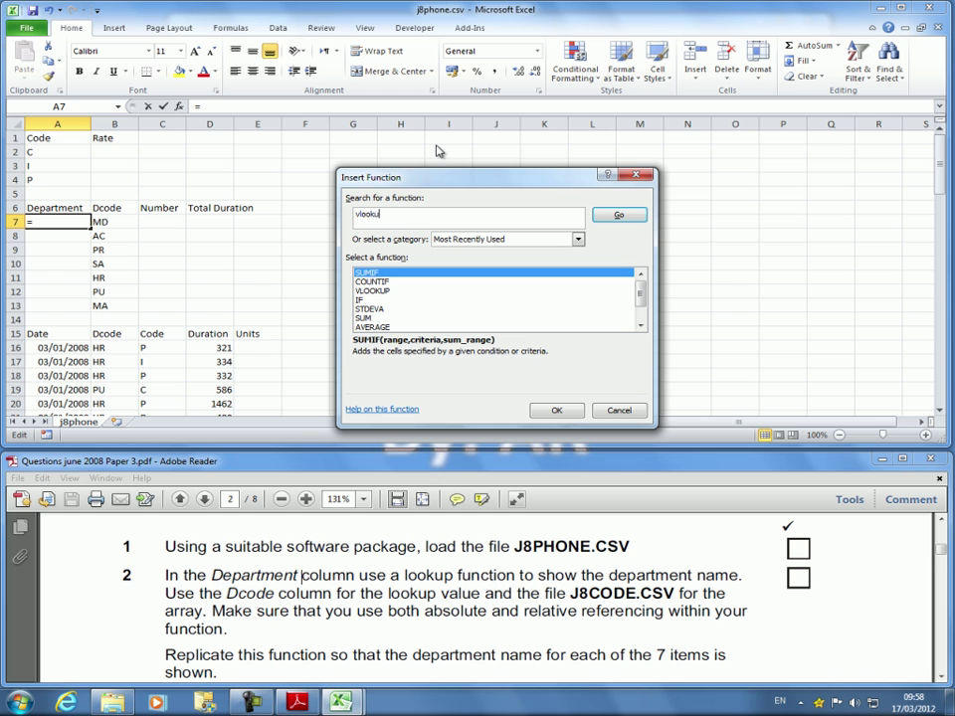
type("p")
key("Return")
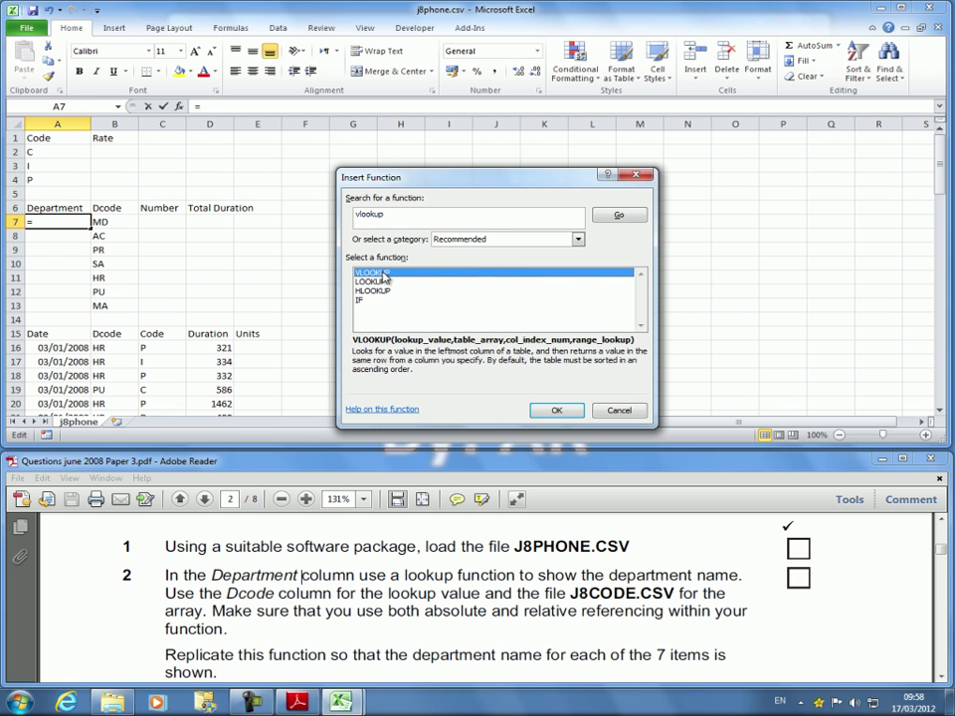
double_click(384, 276)
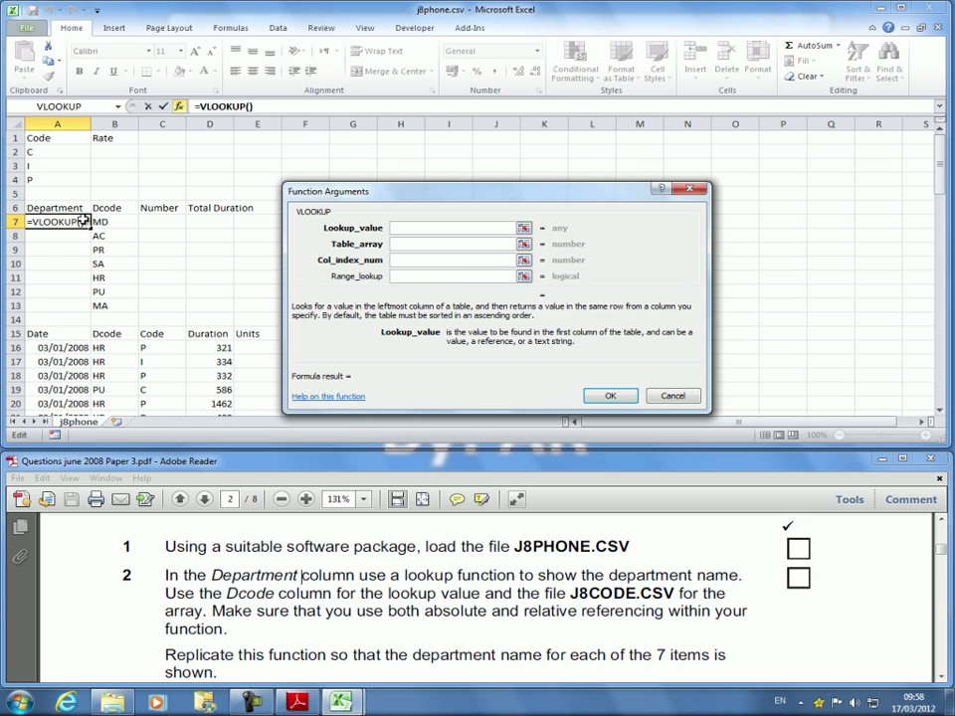
left_click_drag(100, 221, 111, 307)
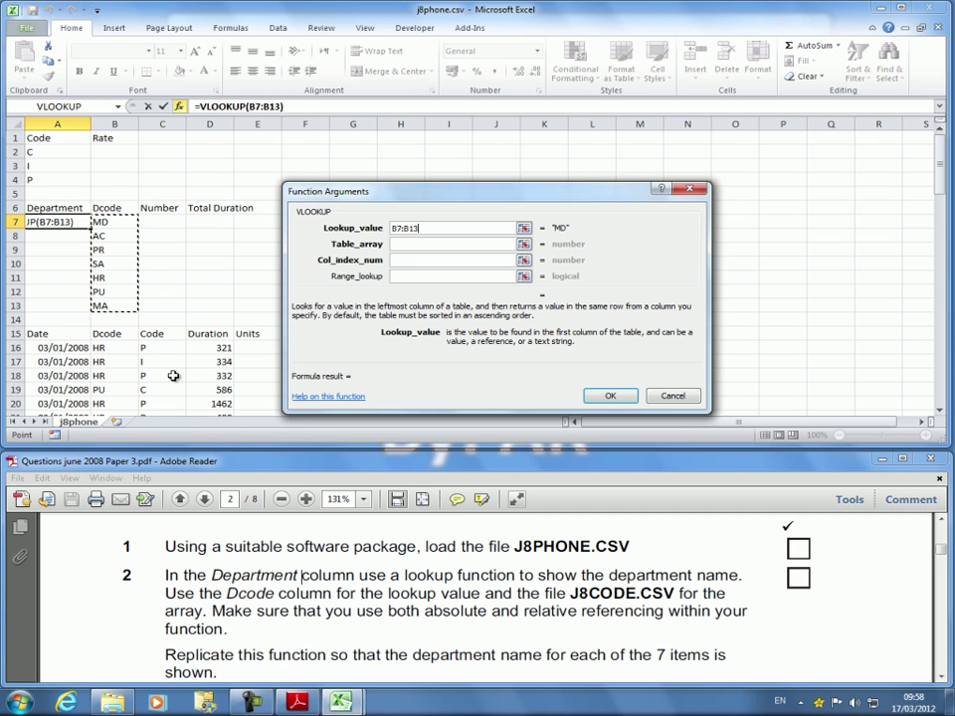
left_click(101, 222)
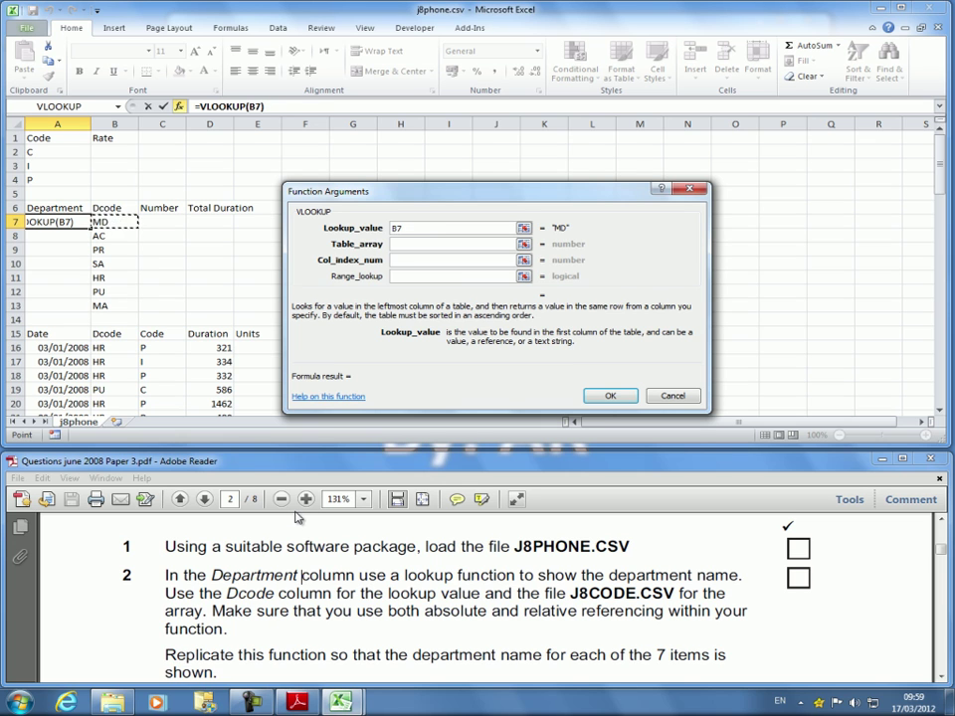
Set the VLOOKUP's Table_array to the codes and department names in J8code.csv, range $A$2:$B$13.
left_click(415, 246)
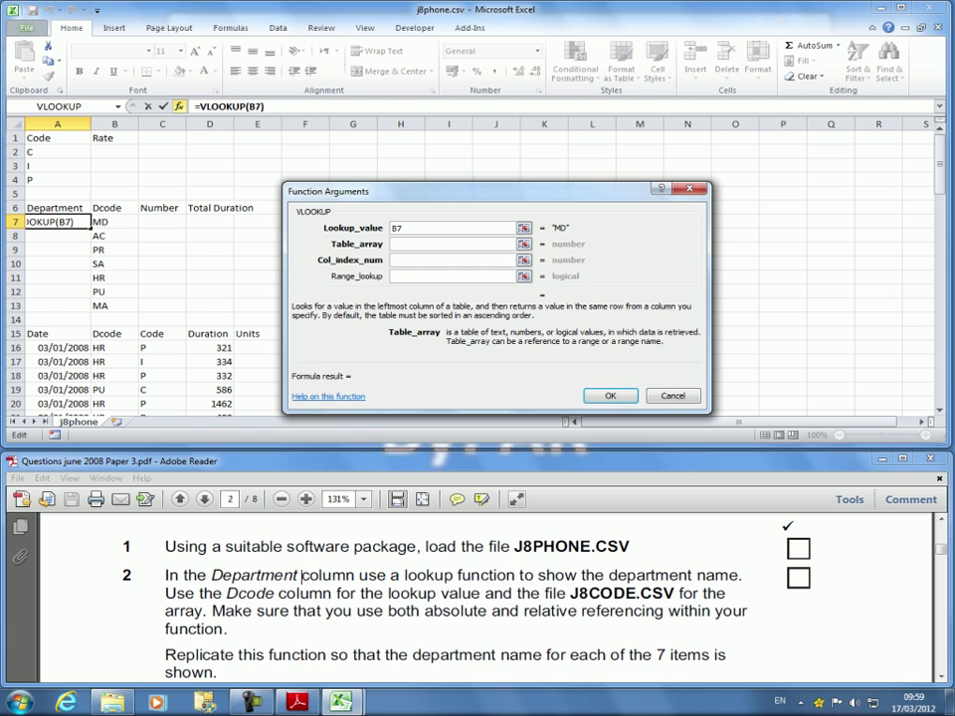
mouse_move(340, 702)
left_click(387, 661)
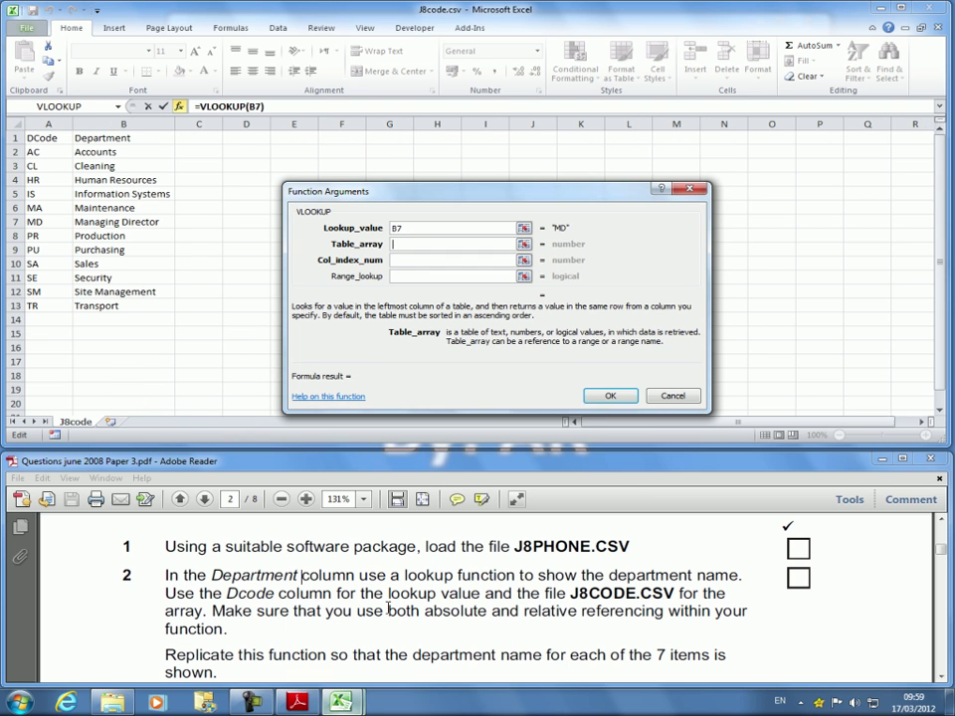
left_click(35, 154)
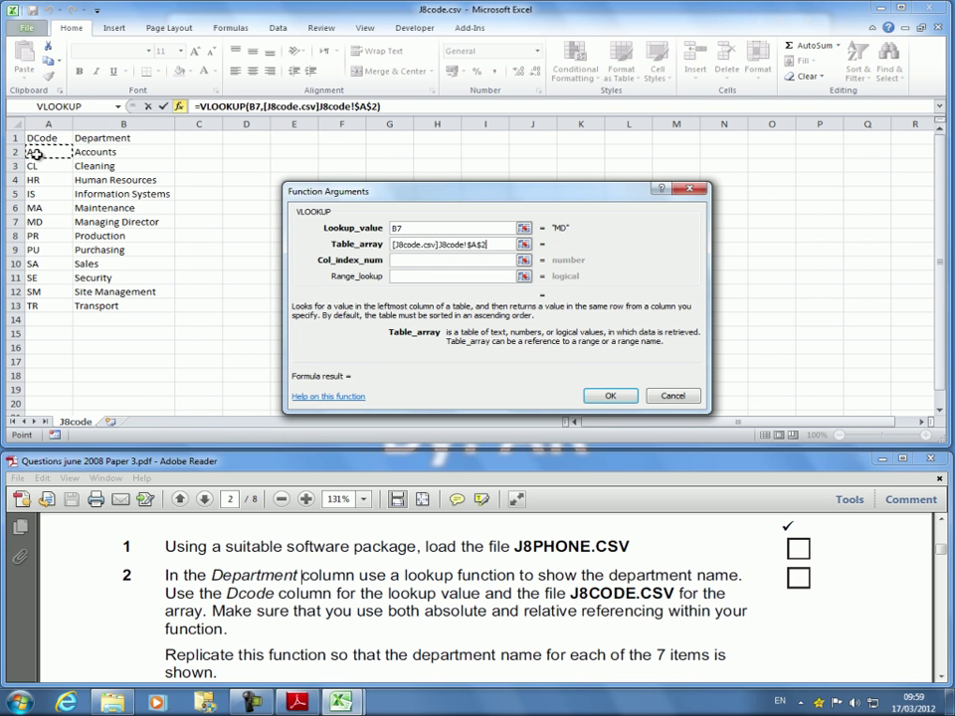
left_click_drag(35, 154, 102, 305)
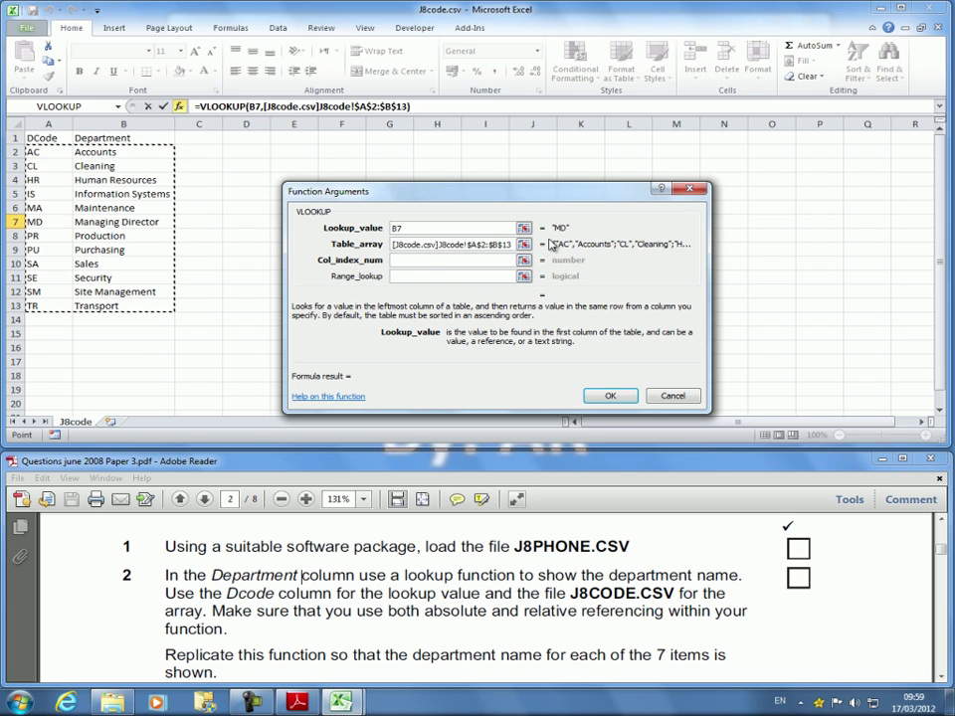
Set the VLOOKUP's Col_index_num to 2 and complete the function in cell A7 of j8phone.csv.
left_click(420, 259)
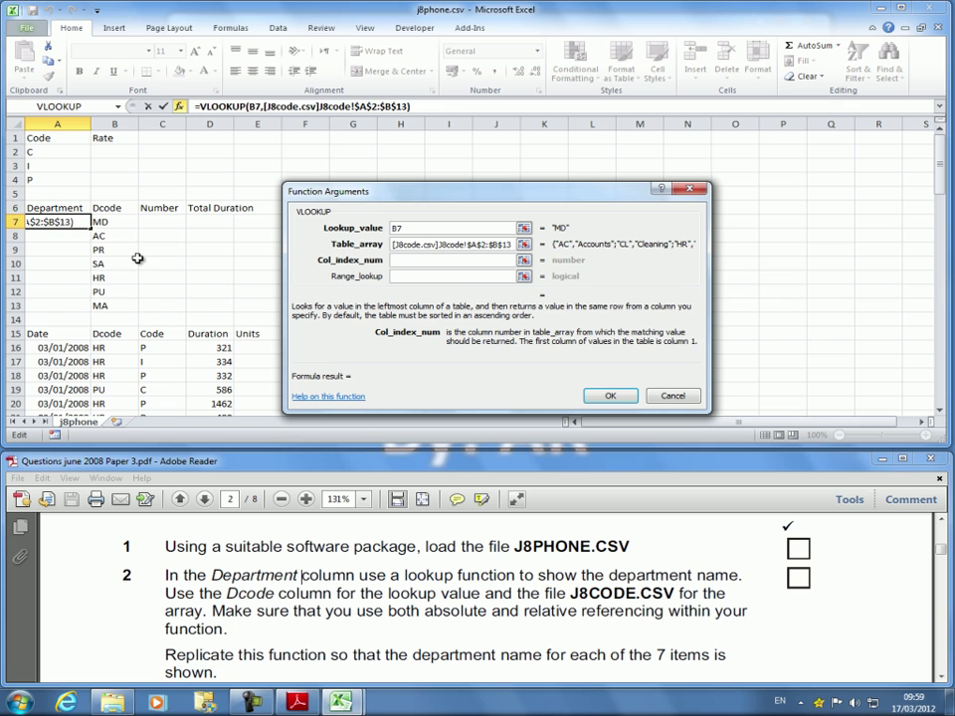
left_click(408, 244)
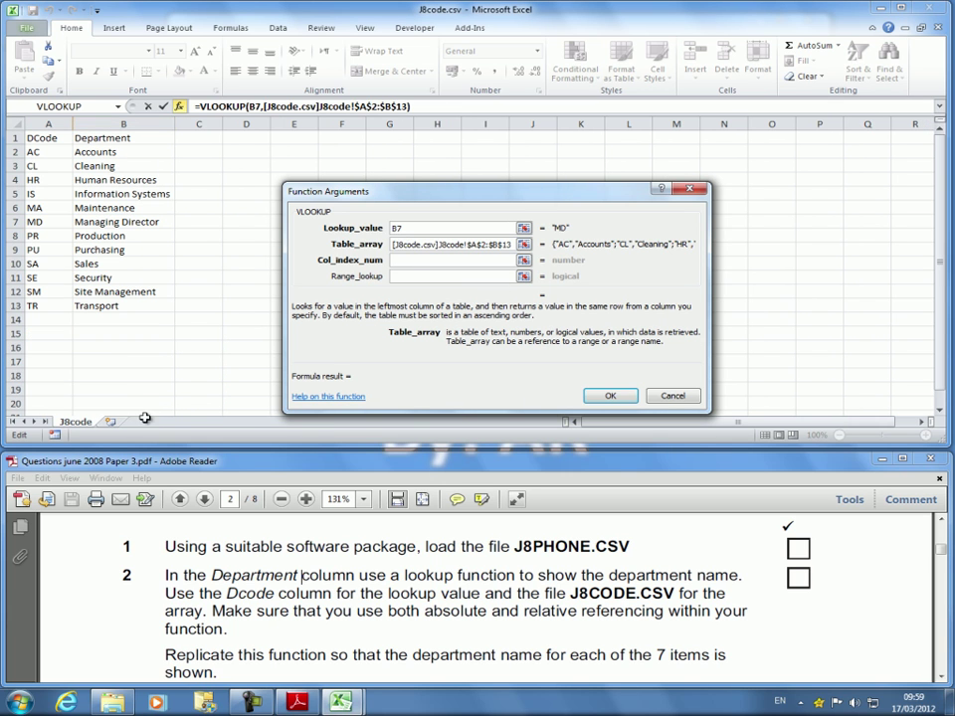
left_click(400, 261)
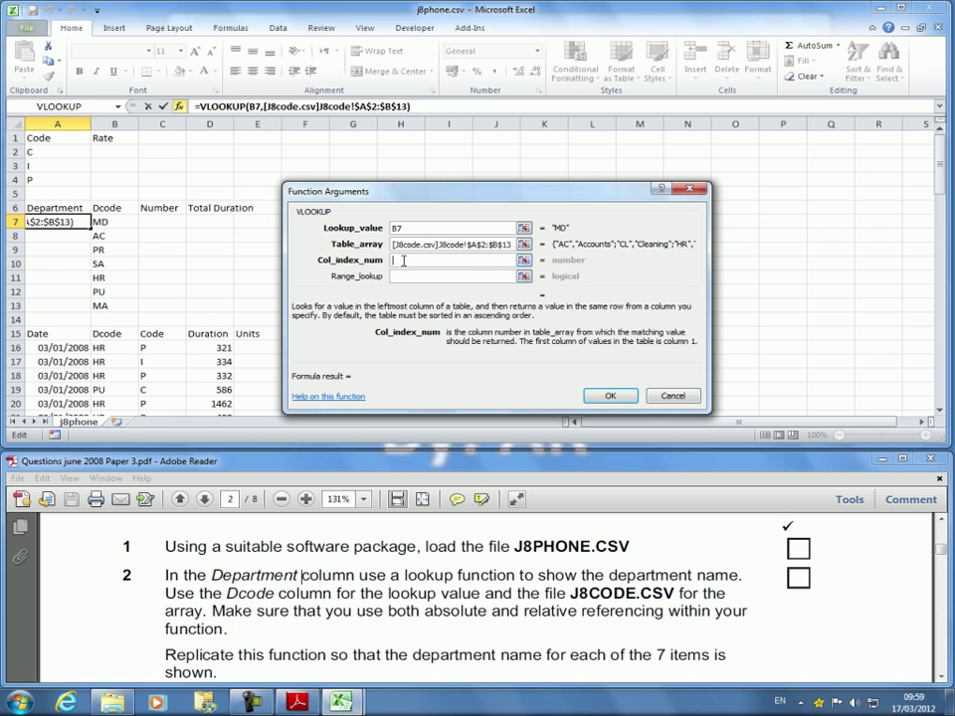
type("2")
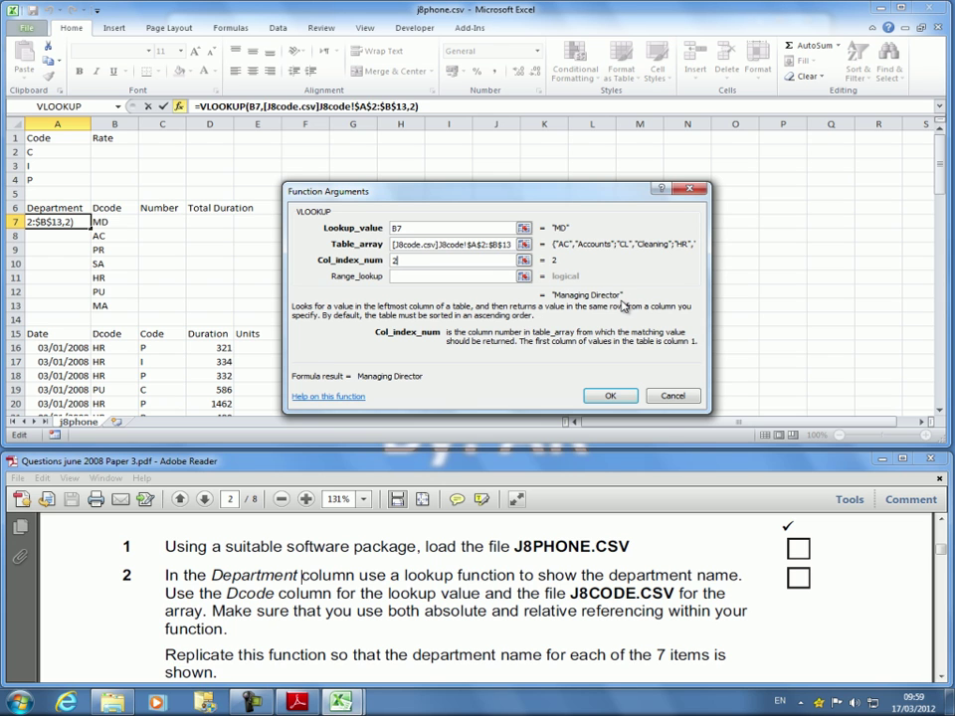
left_click(611, 395)
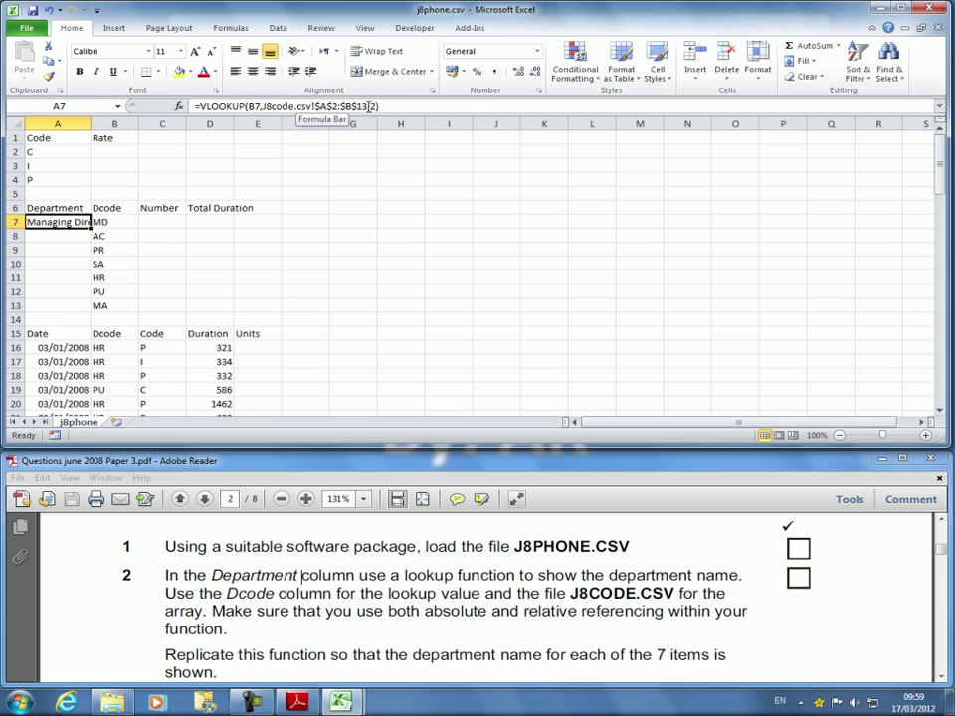
Examine the table array reference and the lookup value reference in the A7 formula without changing them.
left_click_drag(369, 106, 264, 106)
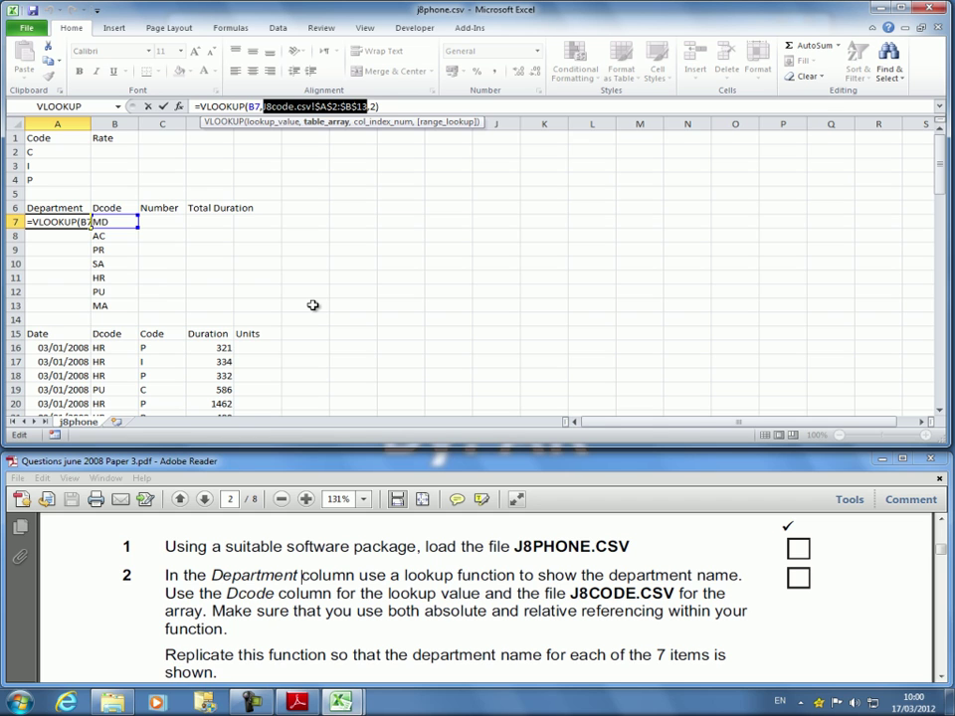
key("ctrl+Return")
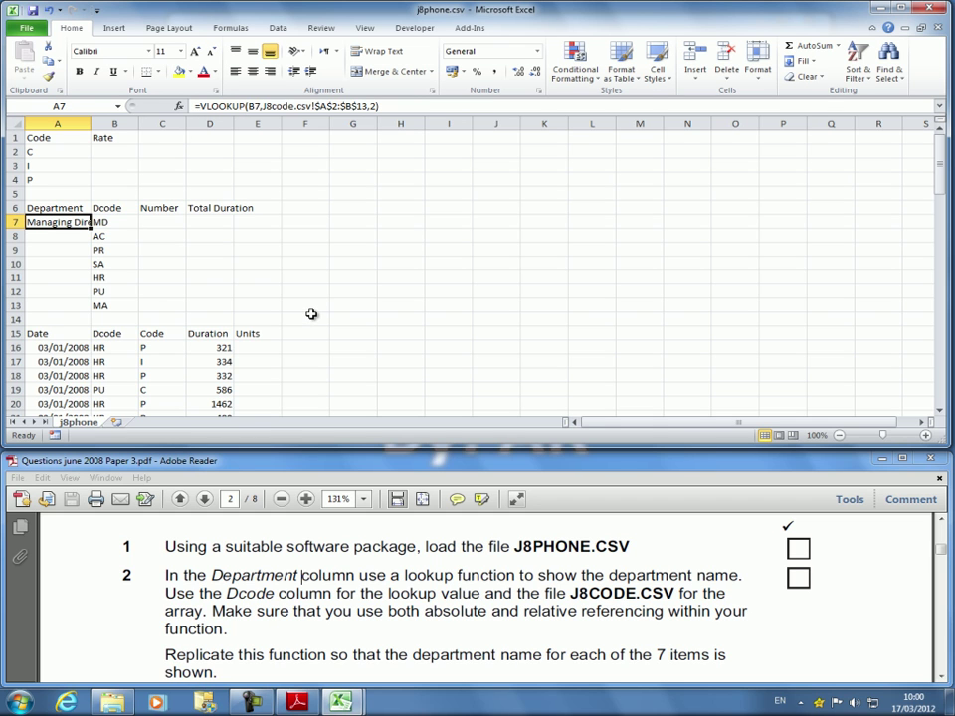
double_click(257, 106)
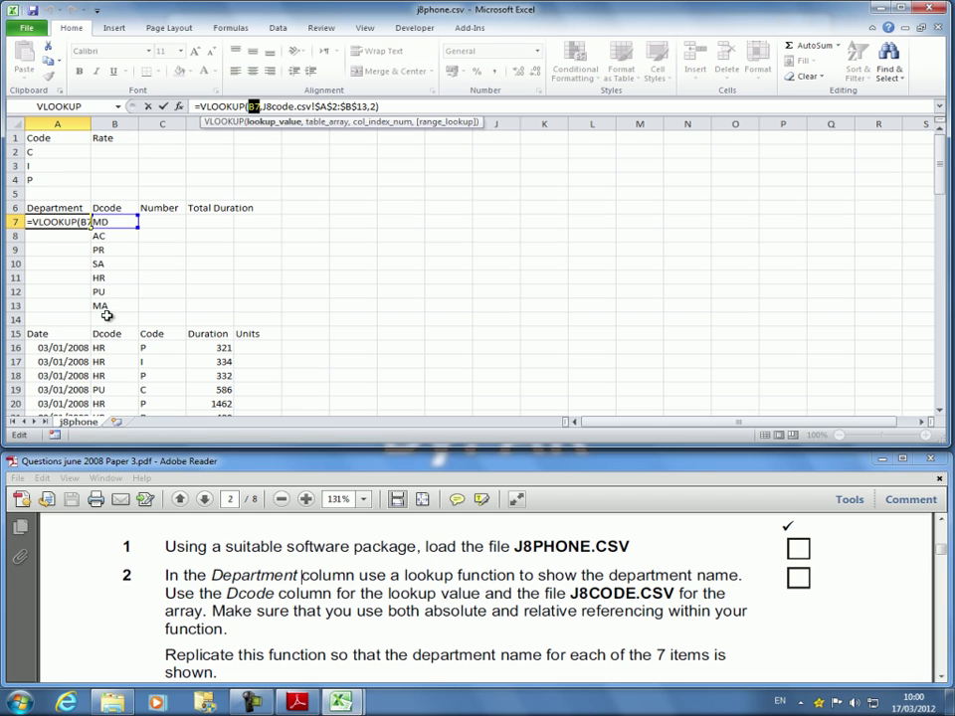
key("ctrl+Return")
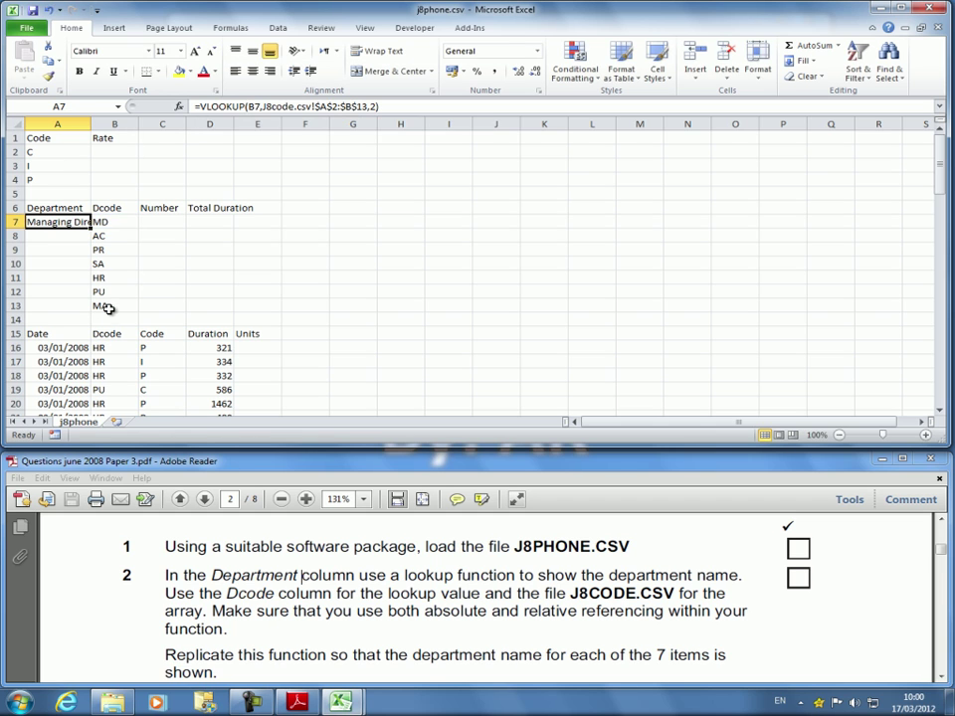
Fit column A to the full department name and check the absolute range in the A7 formula.
double_click(90, 124)
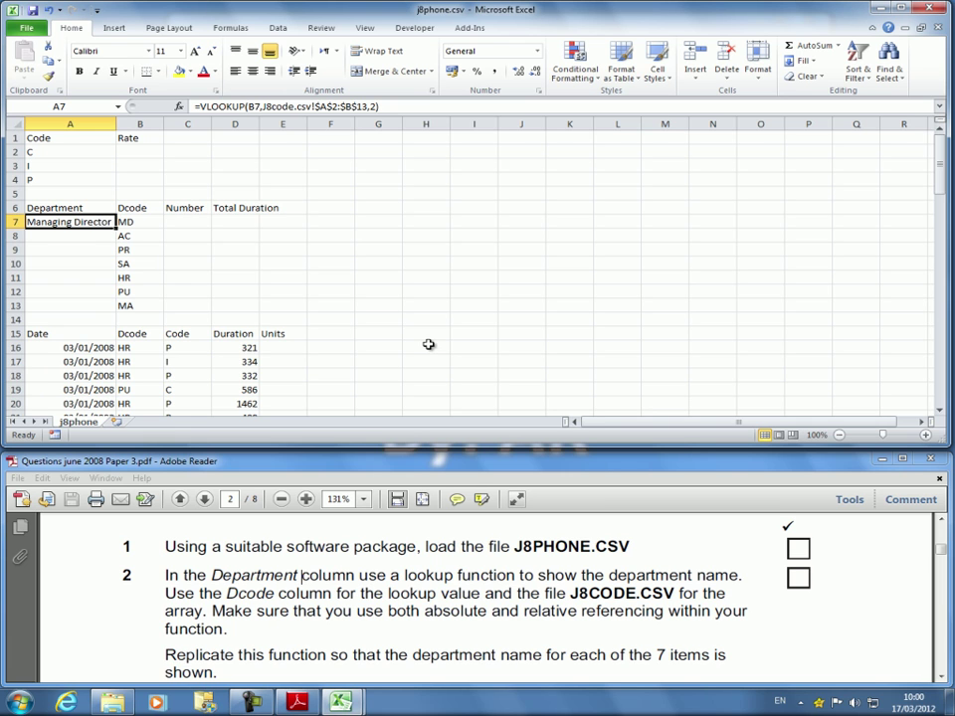
left_click_drag(318, 107, 367, 123)
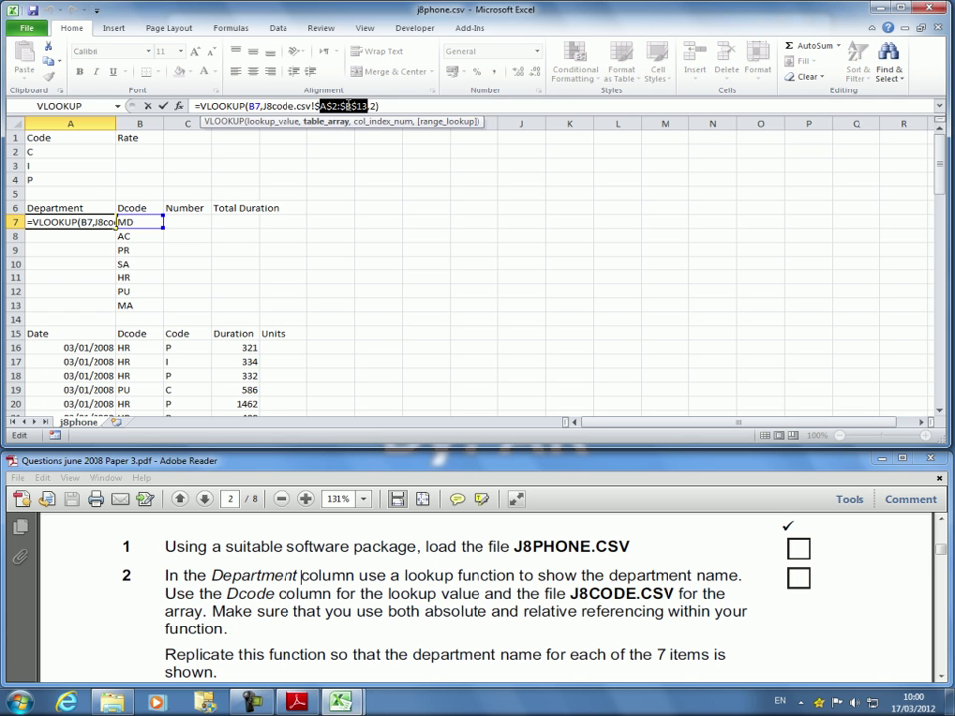
key("ctrl+Return")
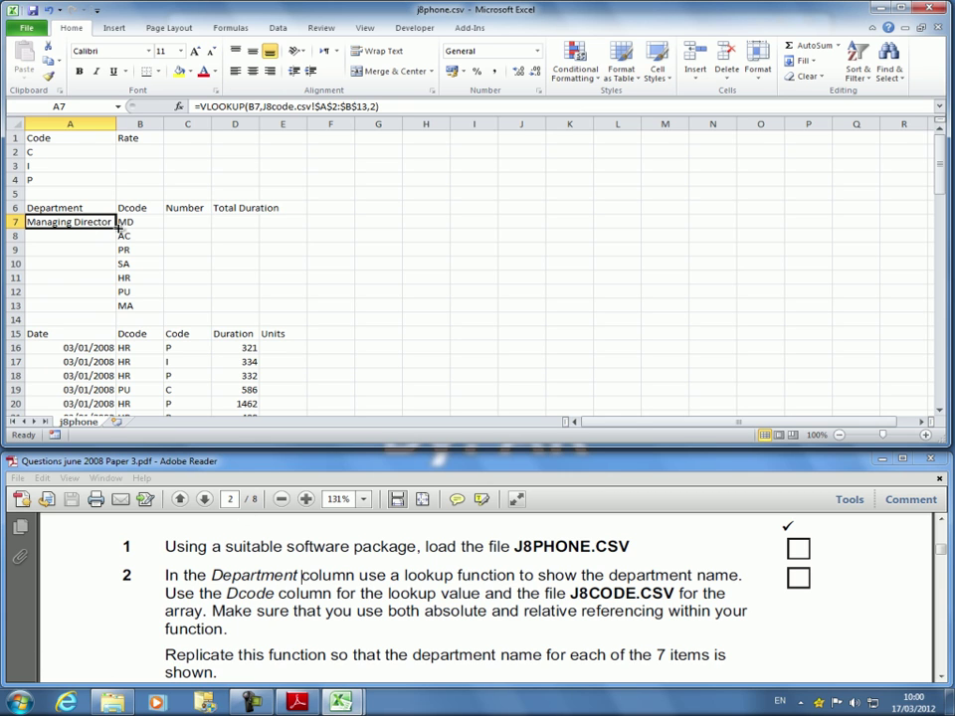
Replicate the VLOOKUP formula from A7 down to A13 so all seven departments are looked up.
left_click_drag(115, 228, 89, 310)
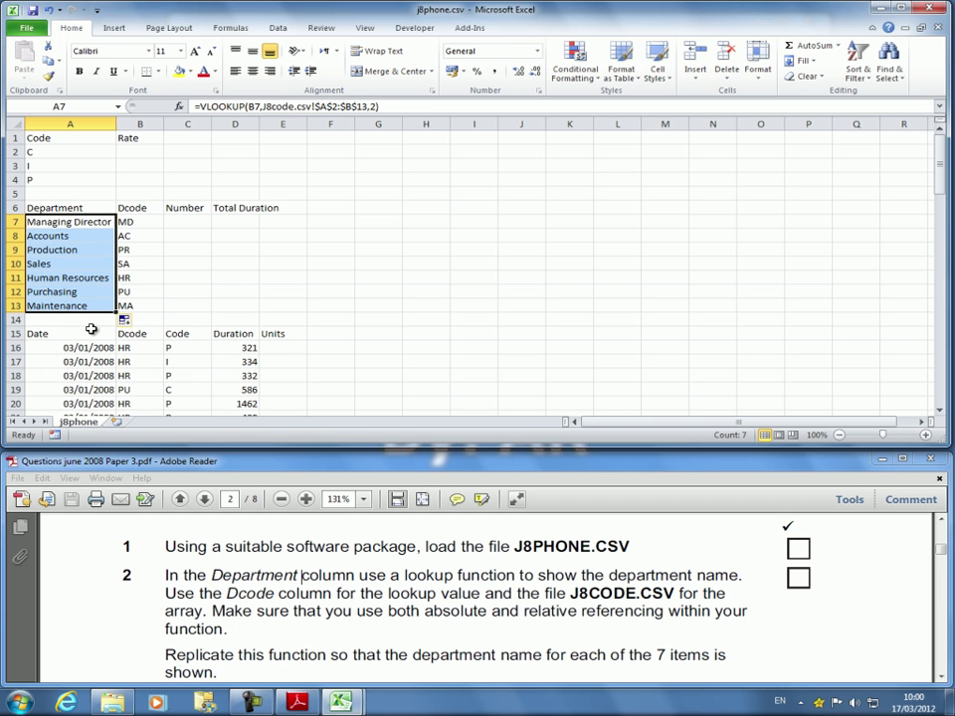
key("ctrl+z")
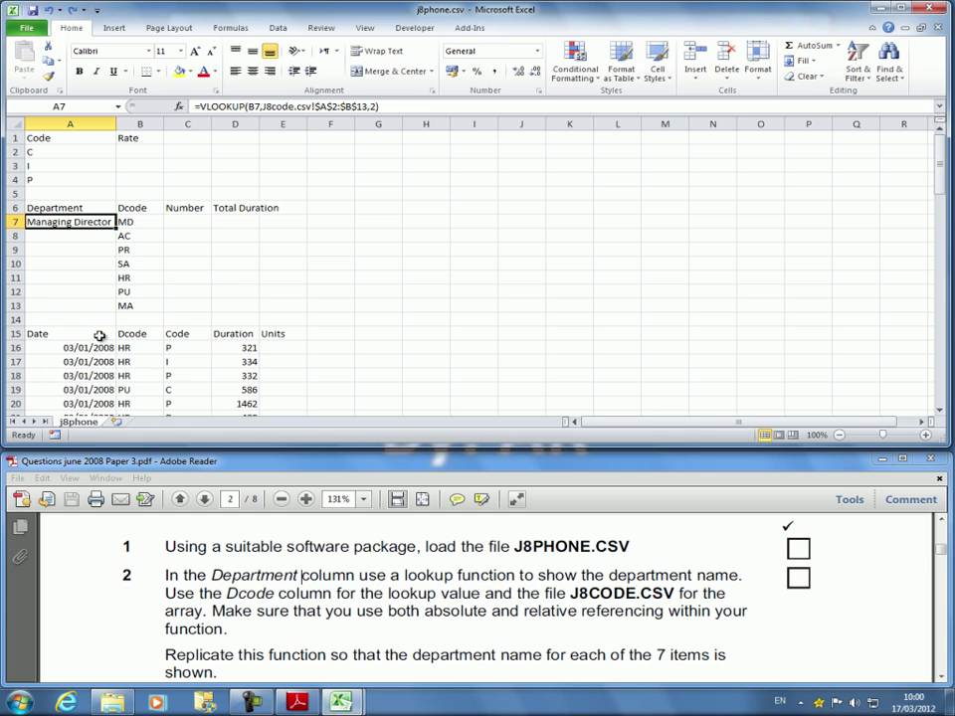
double_click(117, 228)
left_click(338, 276)
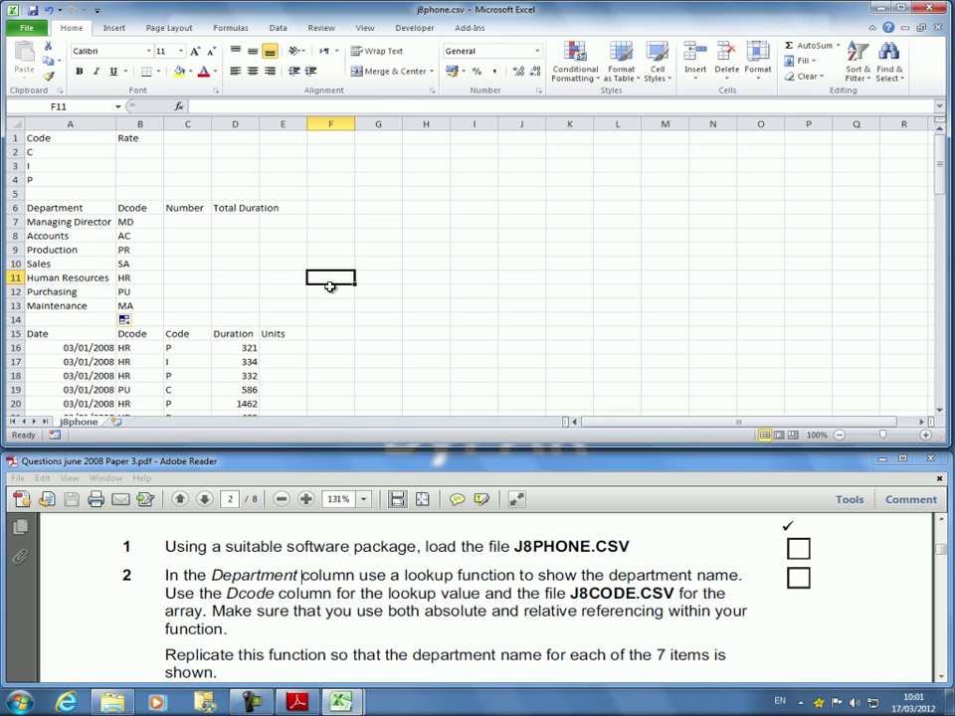
scroll(364, 405, "down", 3)
scroll(279, 275, "up", 3)
Read question 3 in the PDF and enter the rates 1.1, 3 and 1.6 in cells B2 to B4.
left_click(352, 598)
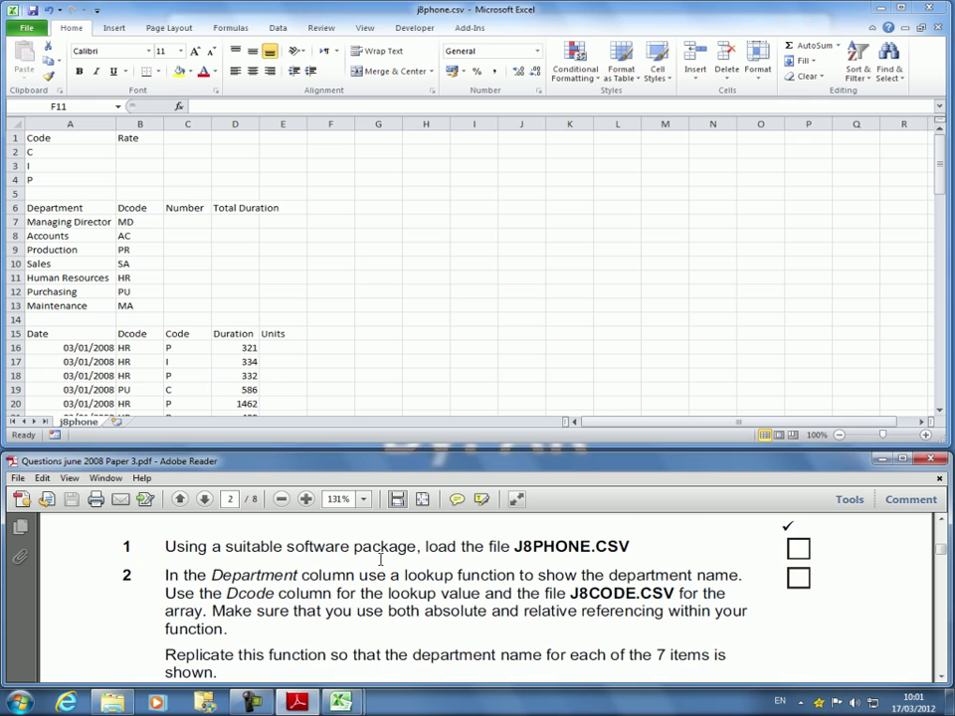
scroll(377, 566, "down", 2)
scroll(375, 555, "down", 3)
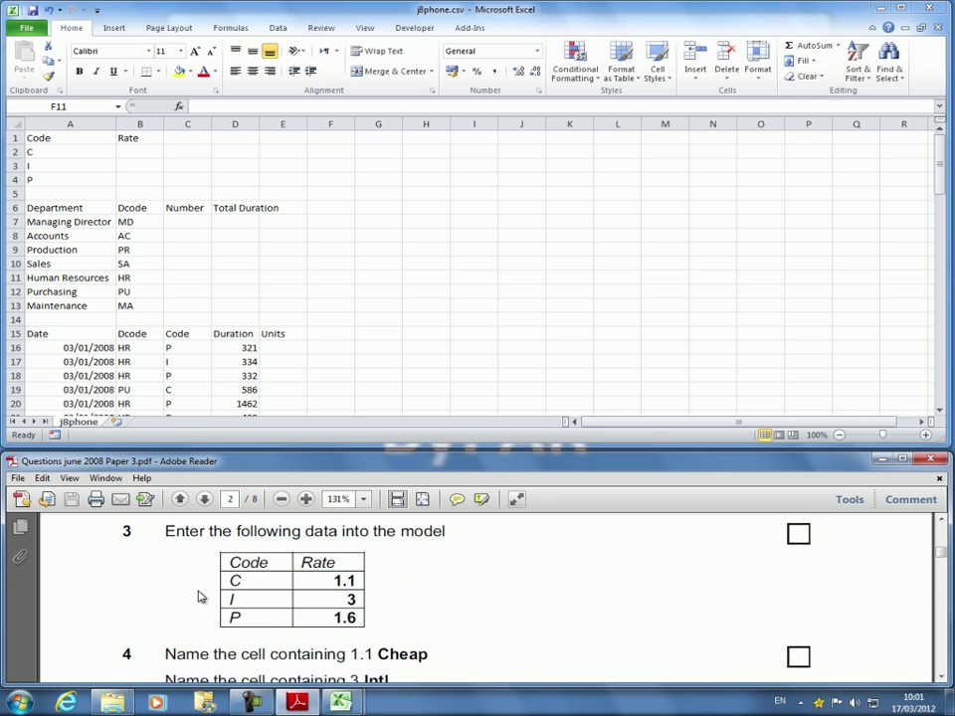
left_click(128, 140)
left_click(130, 152)
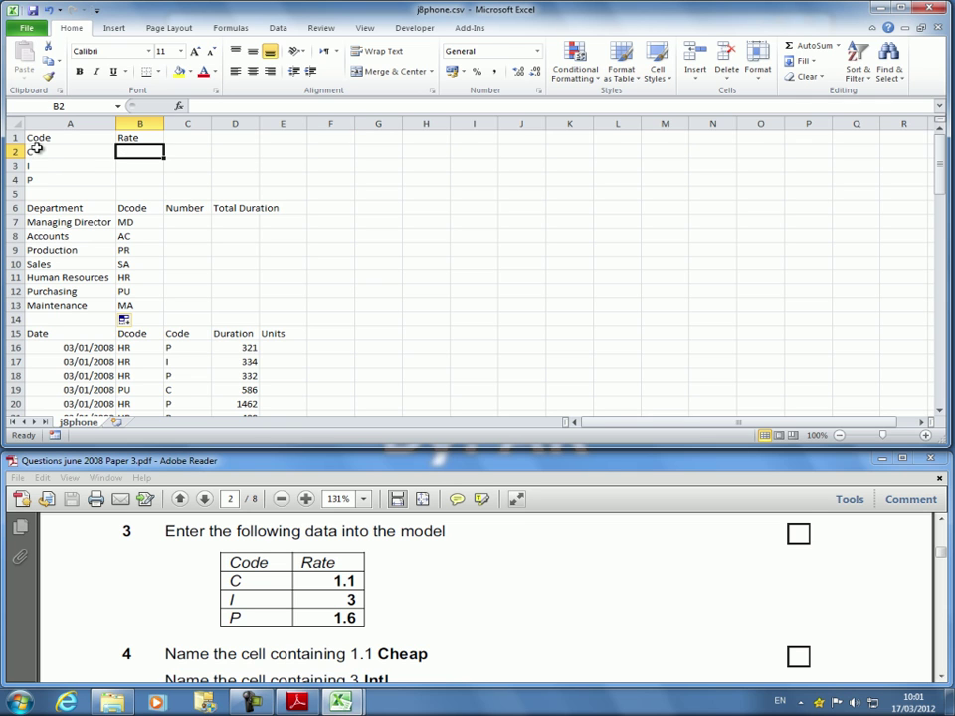
type("1.1")
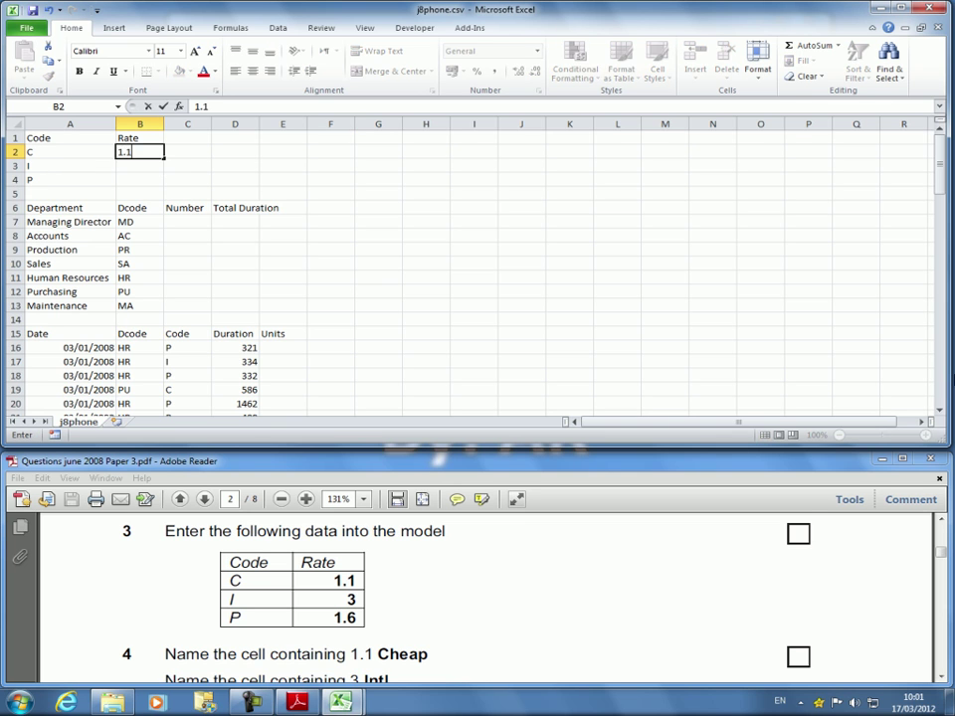
key("Return")
type("3")
key("Return")
type("1.6")
key("Return")
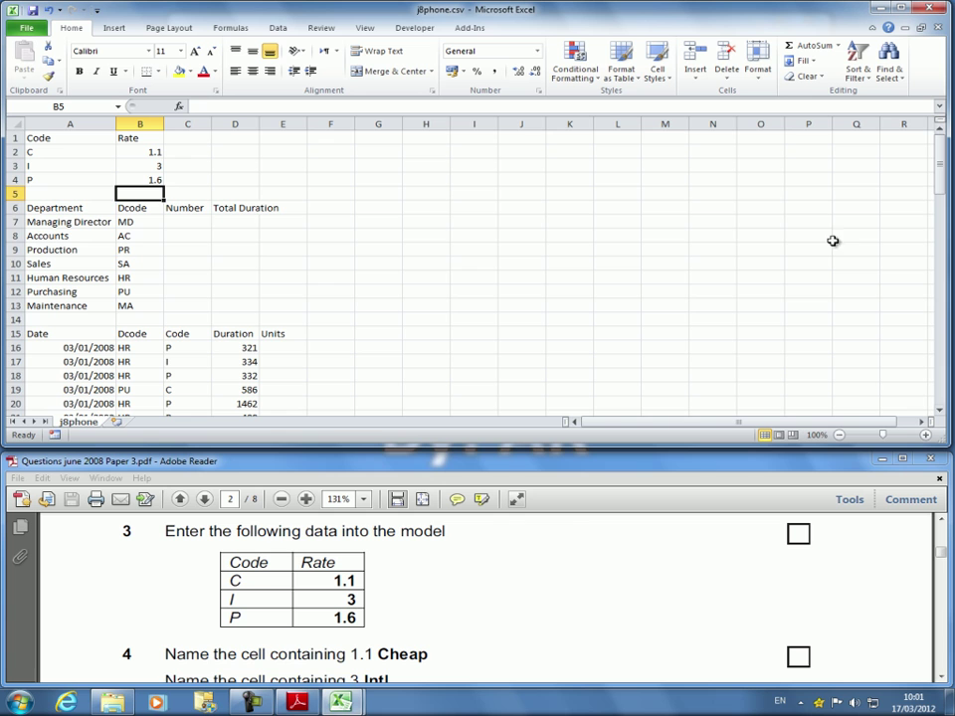
Read question 4 in the PDF, name cell B2 Cheap, and reselect the cell to check its name.
left_click(141, 236)
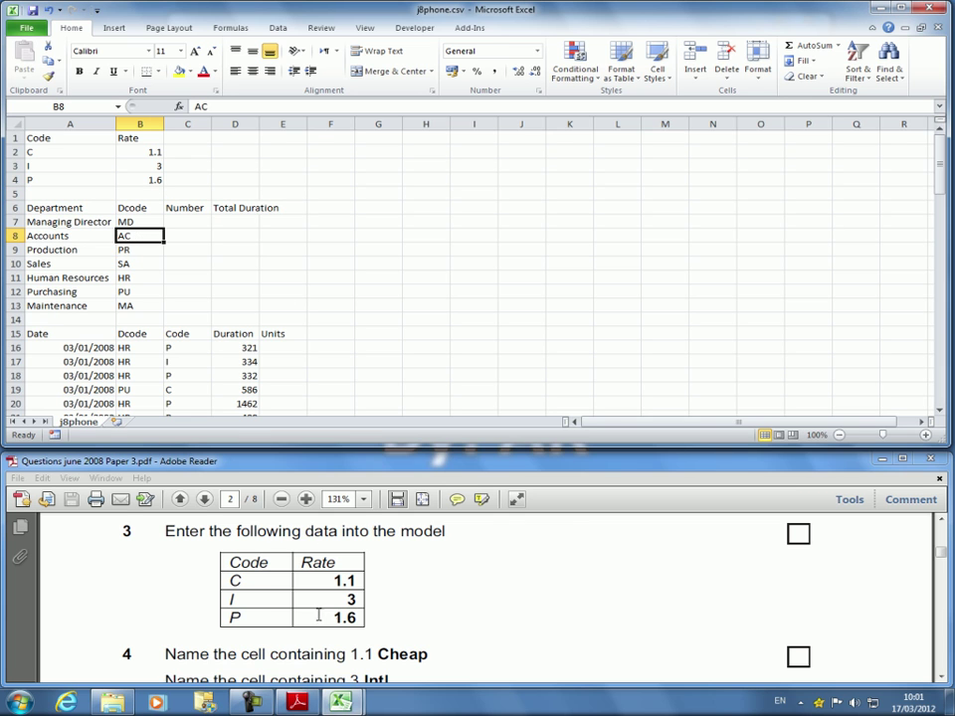
left_click(289, 638)
scroll(343, 661, "down", 1)
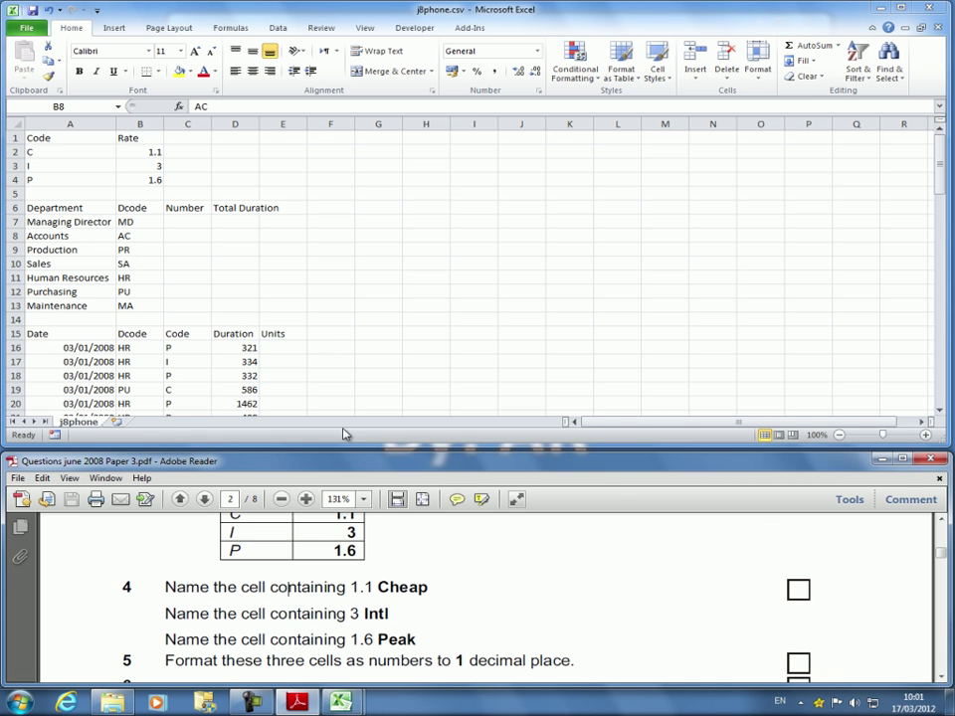
left_click(154, 152)
left_click(154, 152)
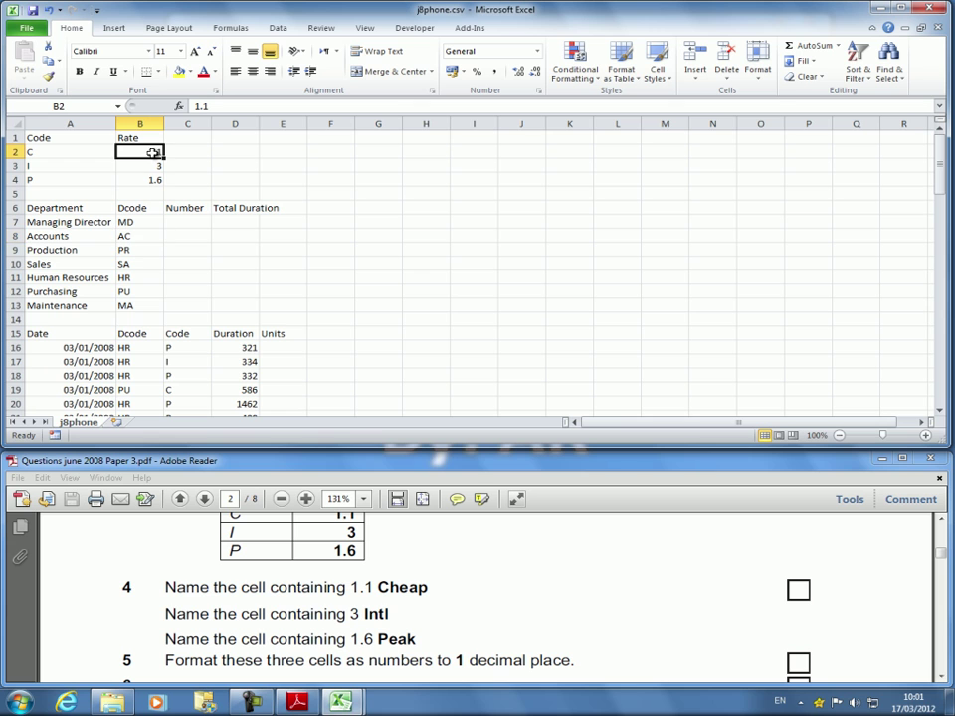
left_click(78, 106)
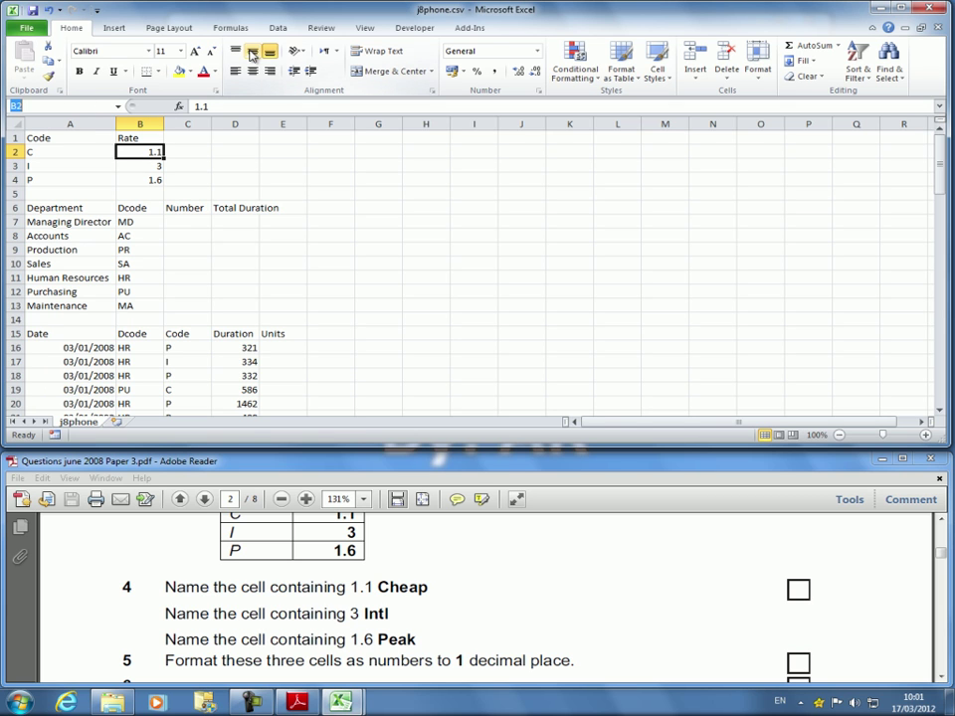
type("Cheap")
key("Return")
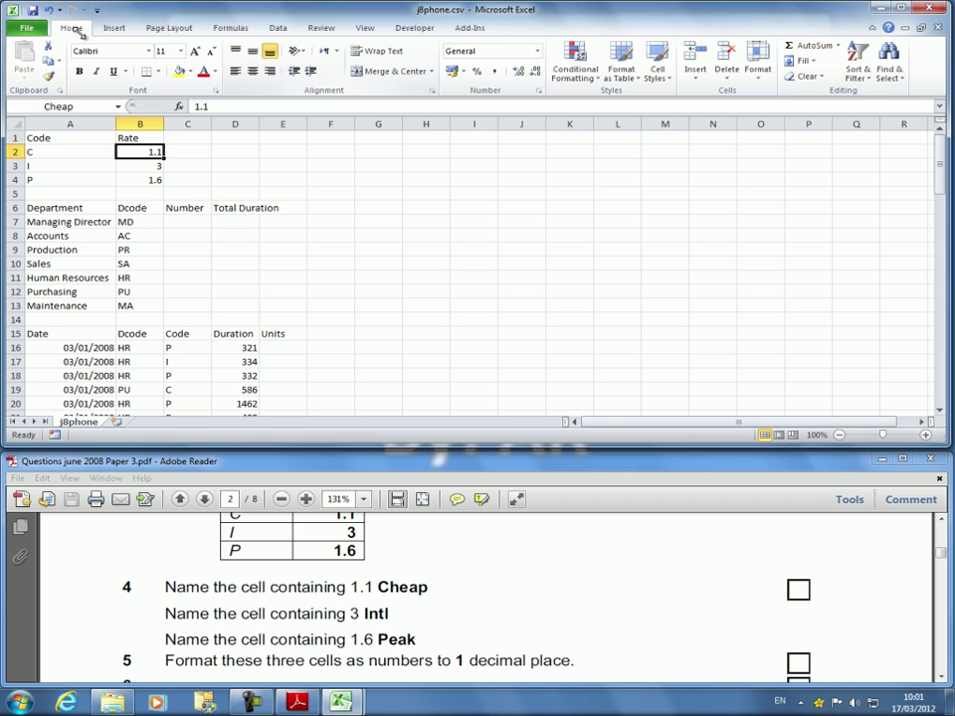
left_click(550, 266)
left_click(151, 151)
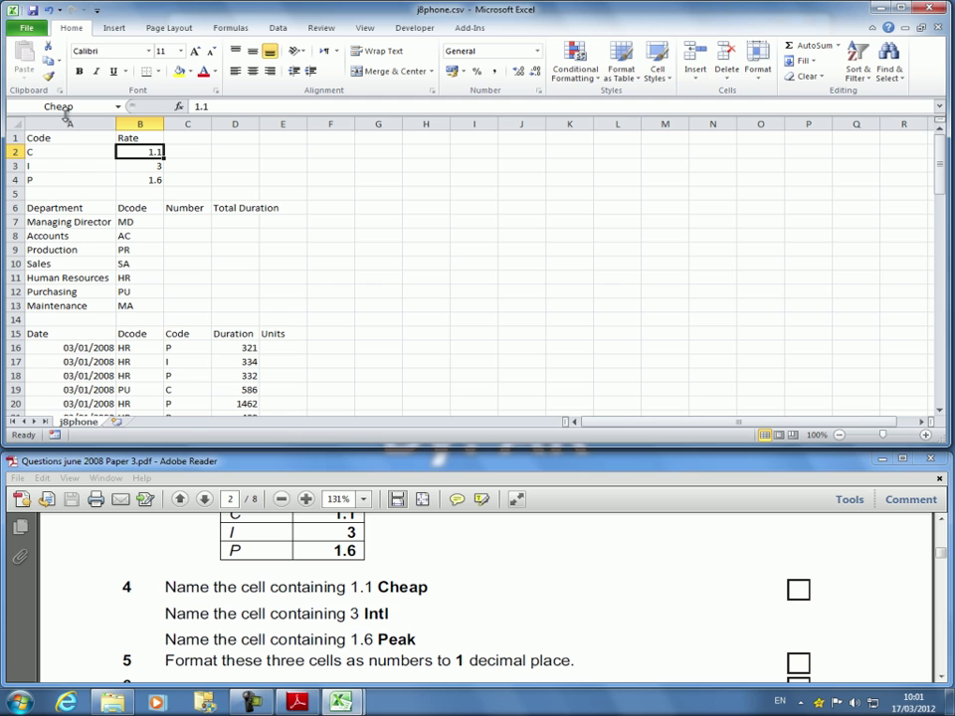
left_click(144, 170)
type("I")
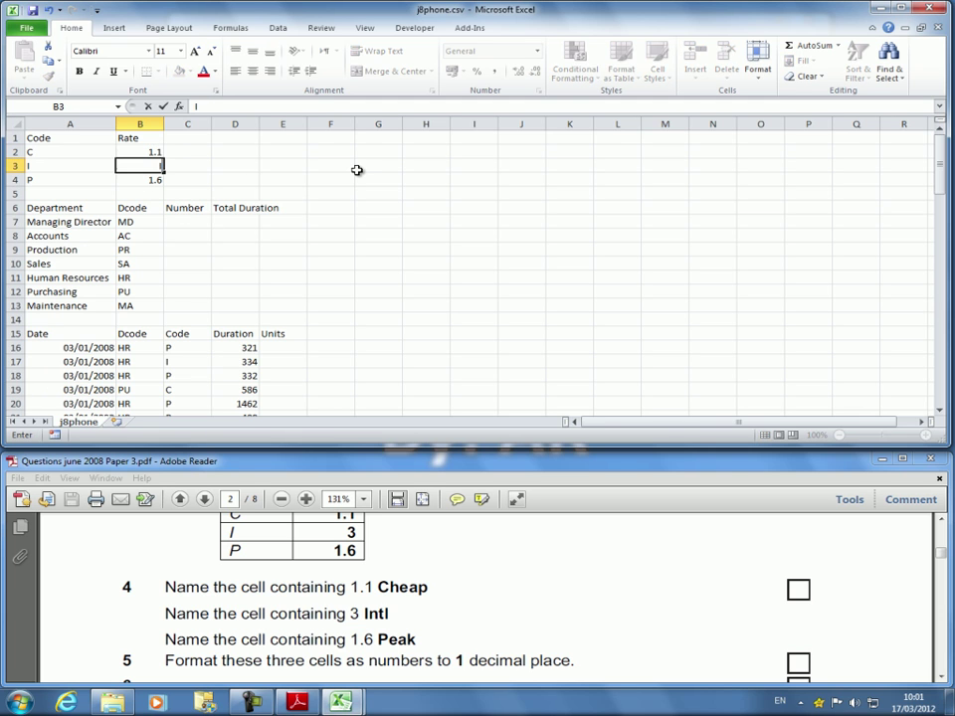
type("ntl")
key("Return")
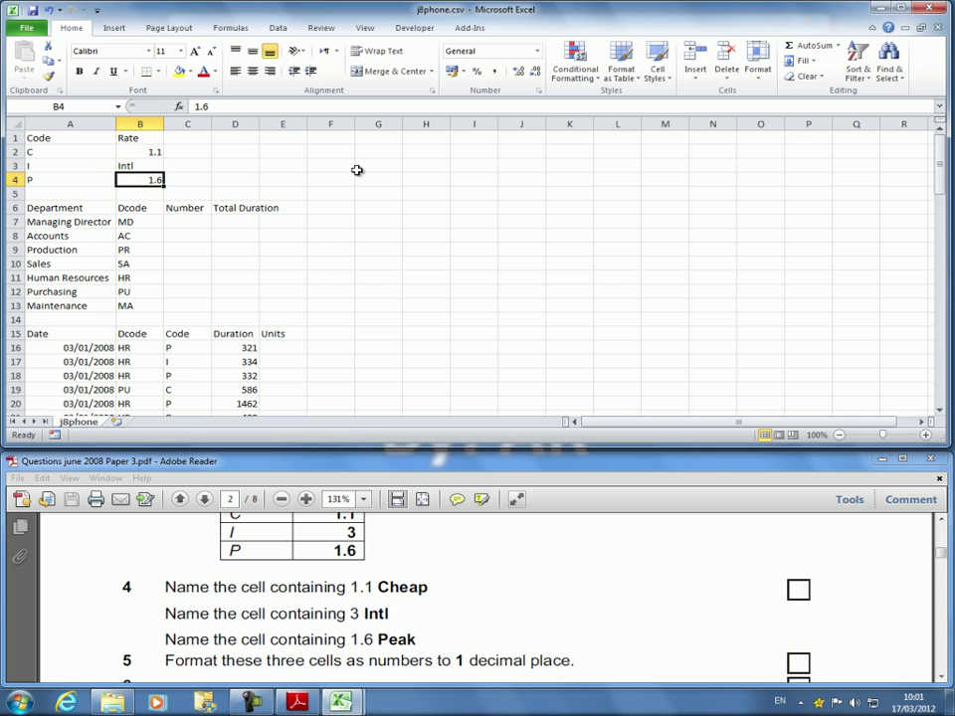
key("Up")
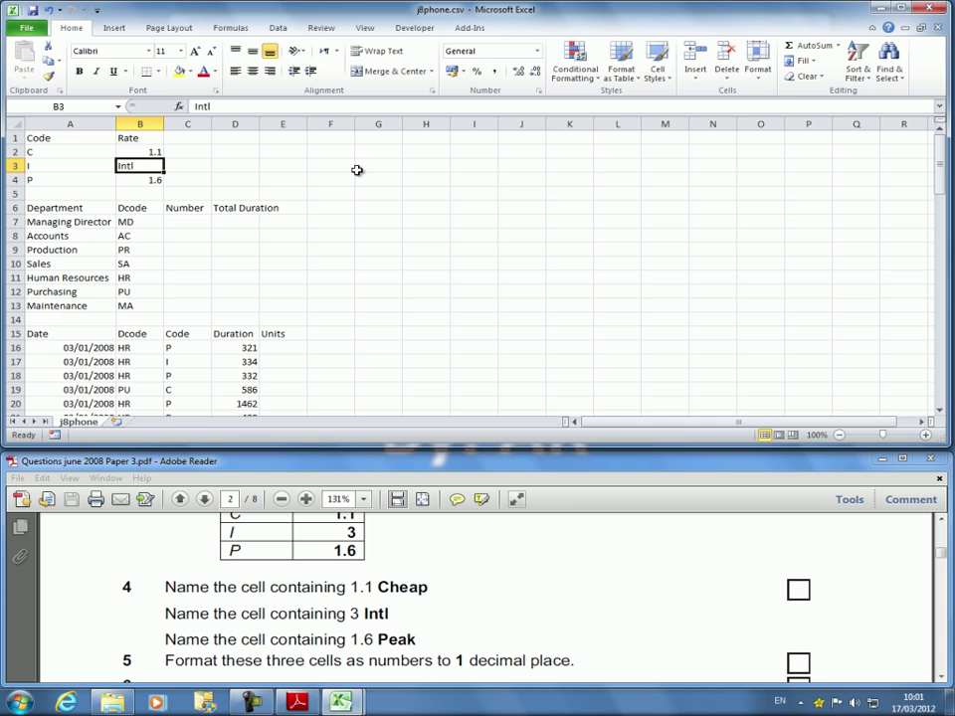
type("3")
key("ctrl+Return")
Name cell B3, which holds the rate for code I, as Intl.
left_click(92, 106)
type("I")
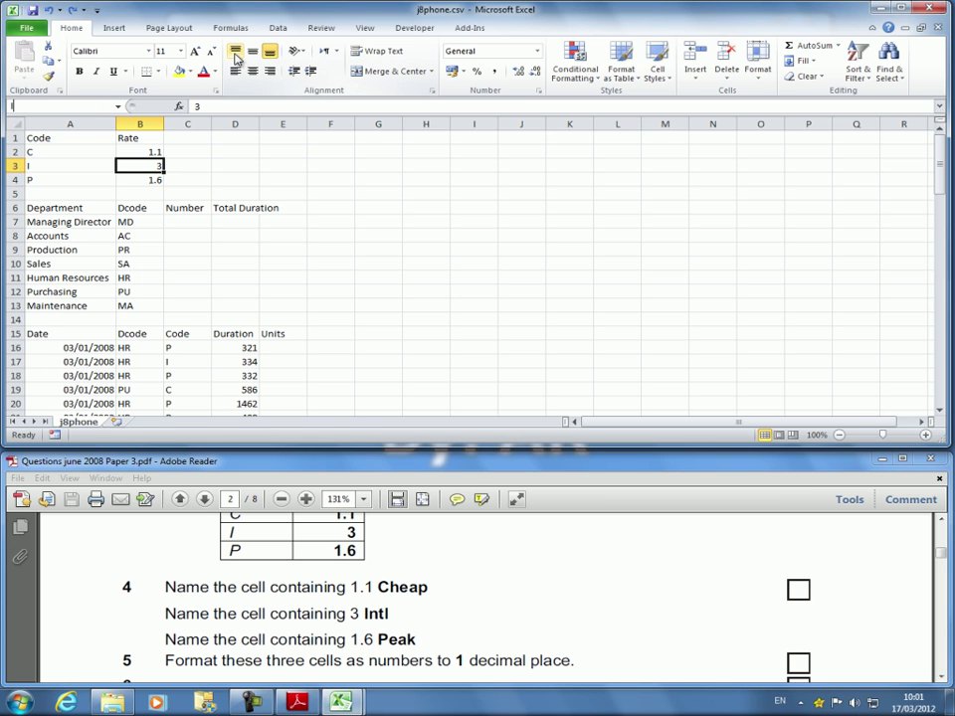
type("ntl")
key("Return")
key("Right")
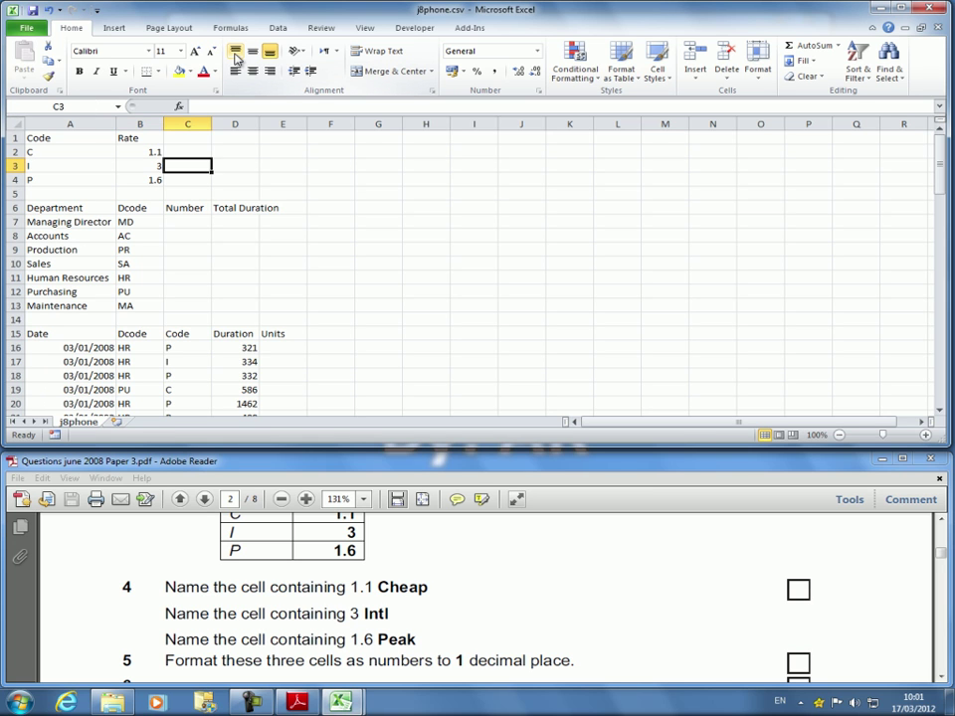
Name cell B4, which holds the rate for code P, as Peak, and reselect the three rate cells to check their names.
key("Left")
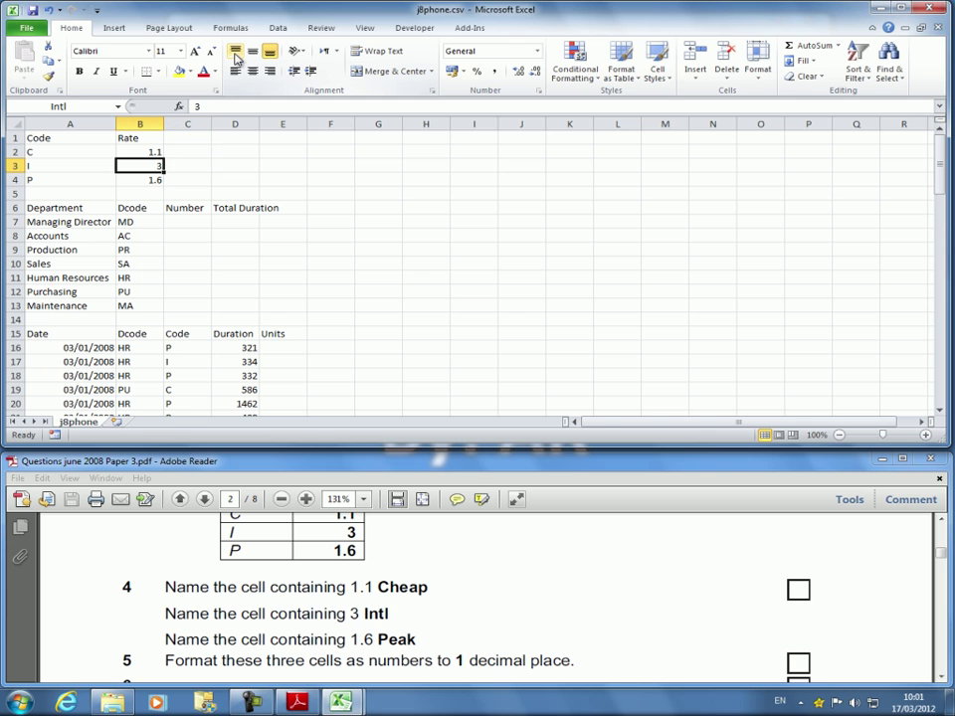
key("Down")
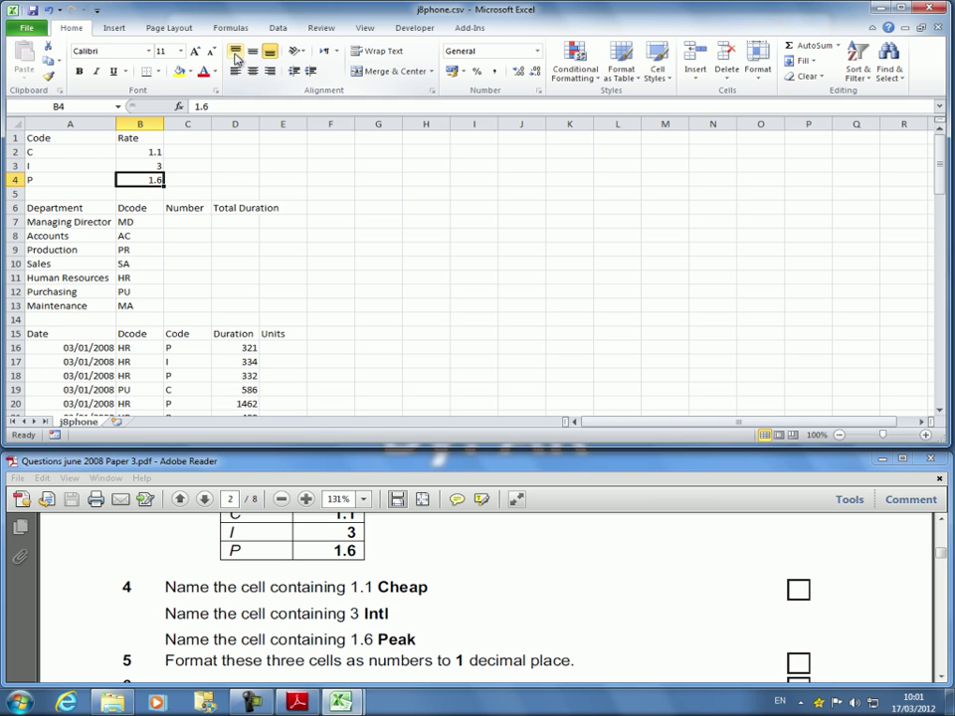
left_click(114, 103)
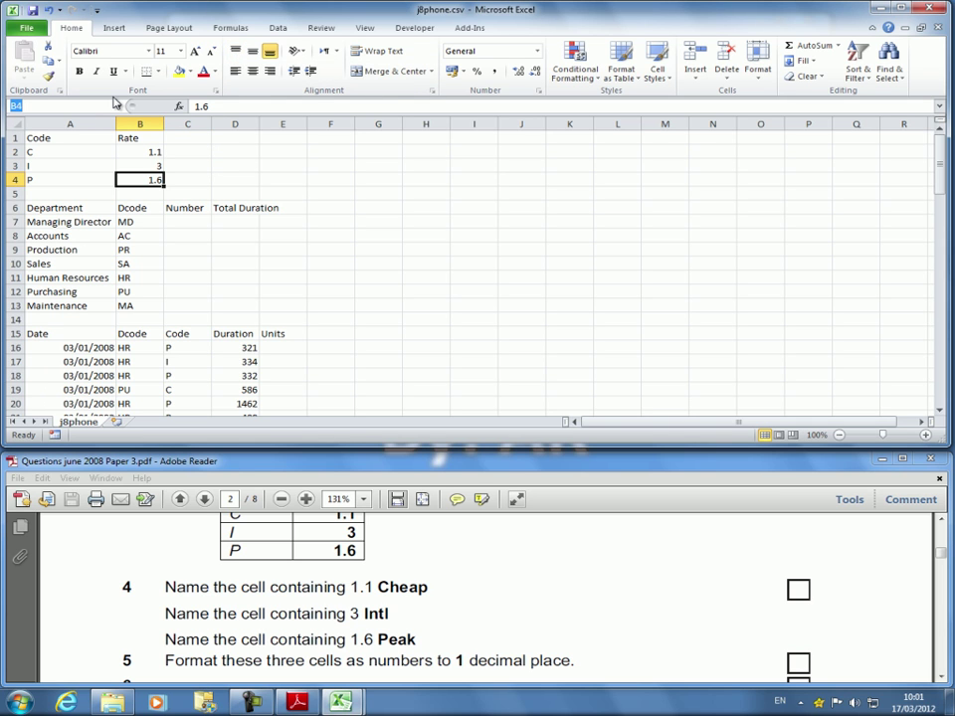
type("Peak")
key("Return")
key("Down")
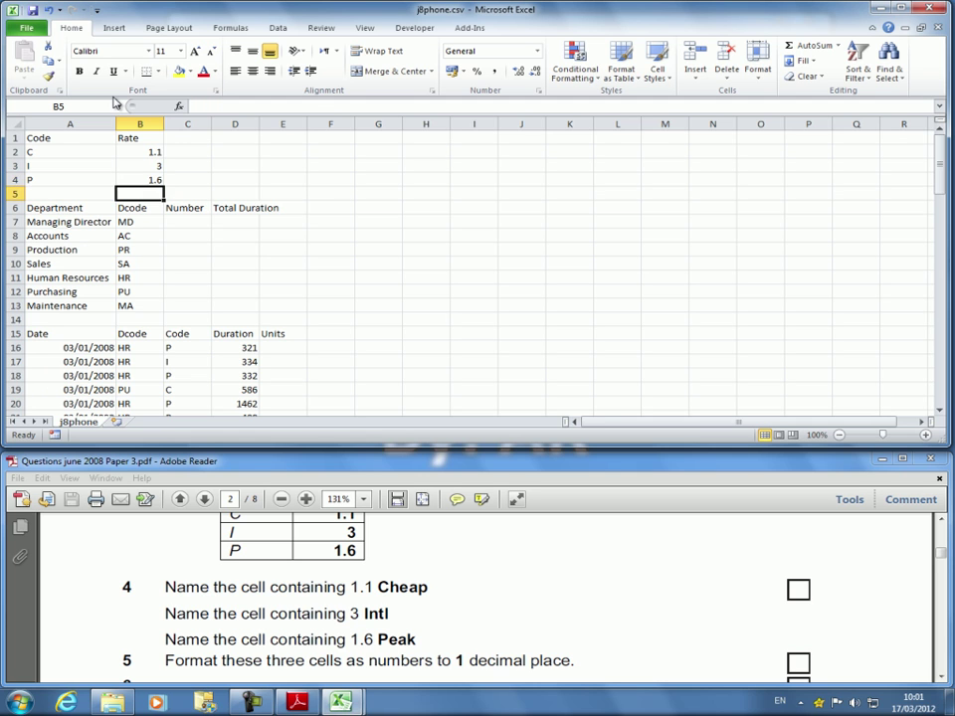
key("Up")
key("Up")
key("Up")
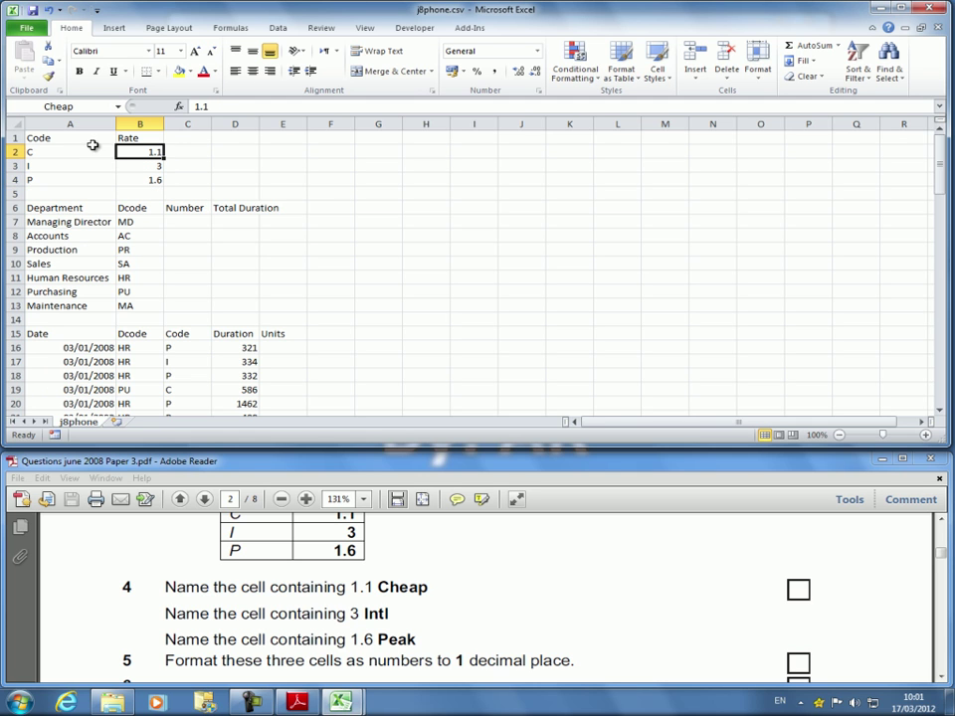
left_click(147, 168)
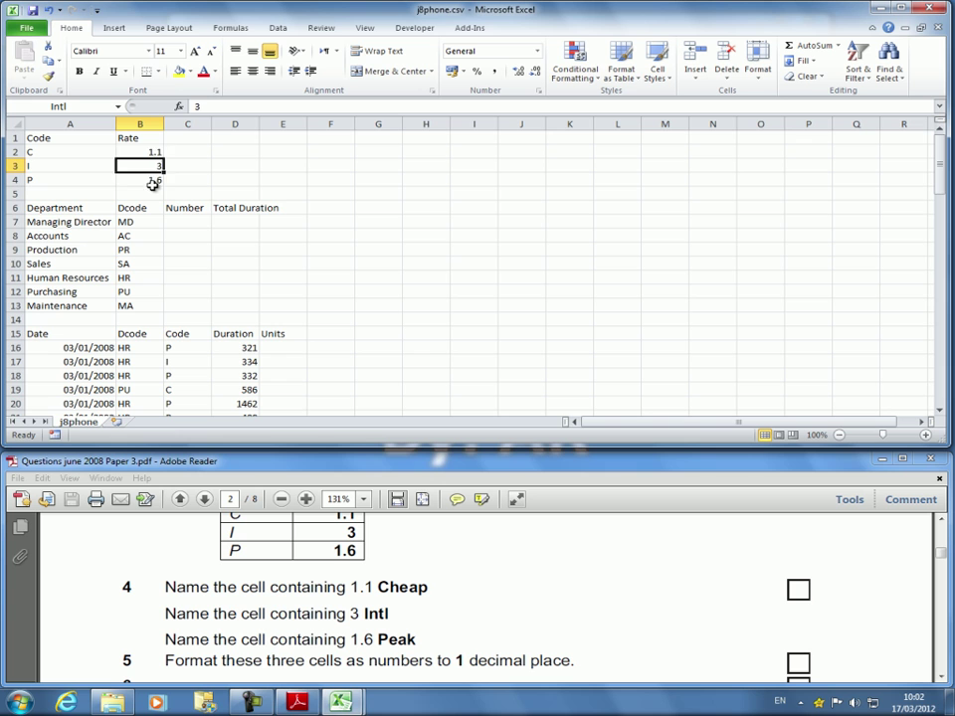
left_click(150, 180)
left_click(384, 265)
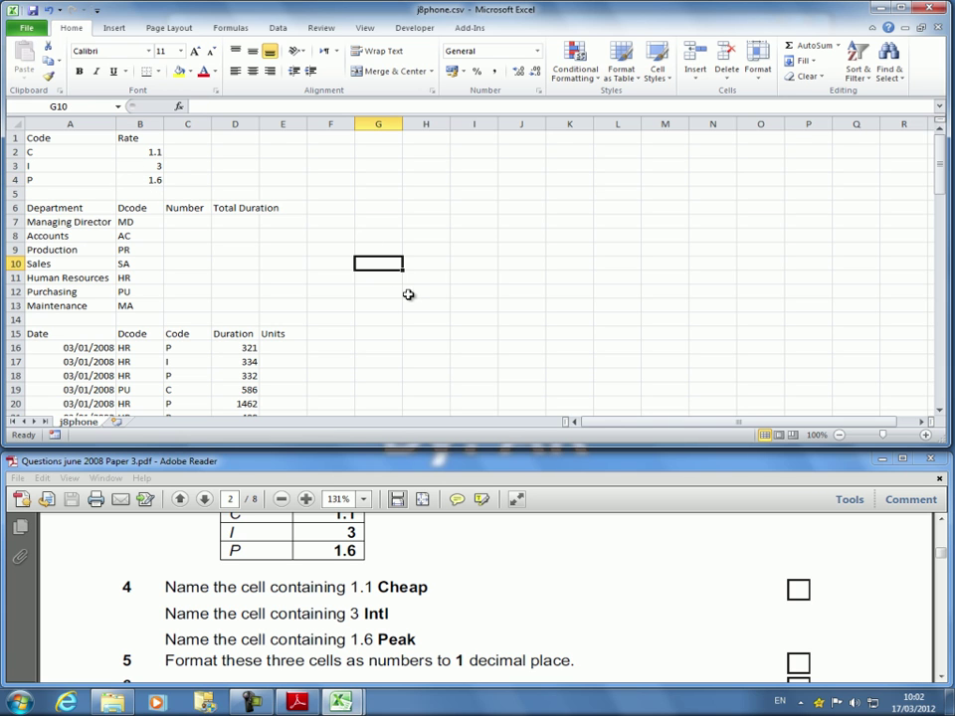
Read question 5 in the PDF and format the rates in B2 to B4 as Number with 1 decimal place.
left_click(378, 638)
scroll(431, 634, "down", 1)
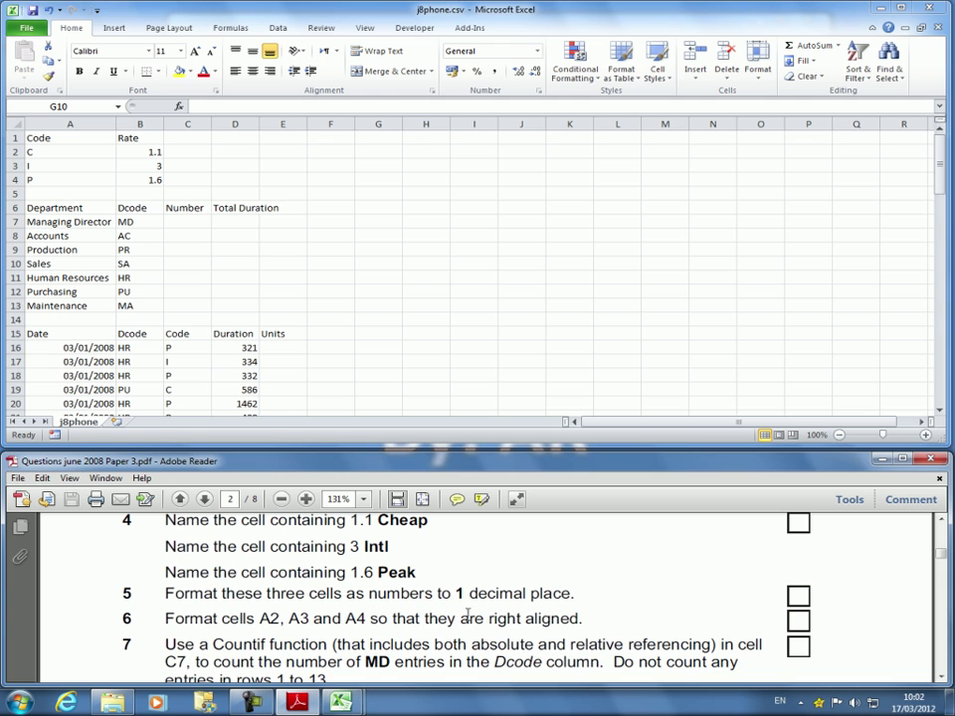
left_click(151, 150)
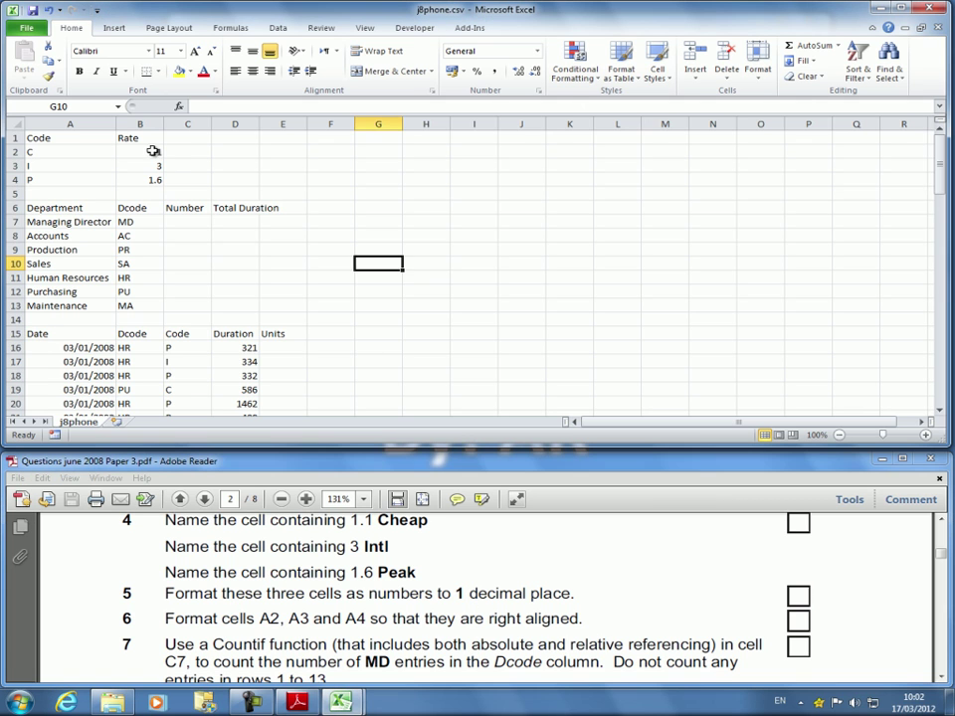
left_click_drag(151, 150, 154, 178)
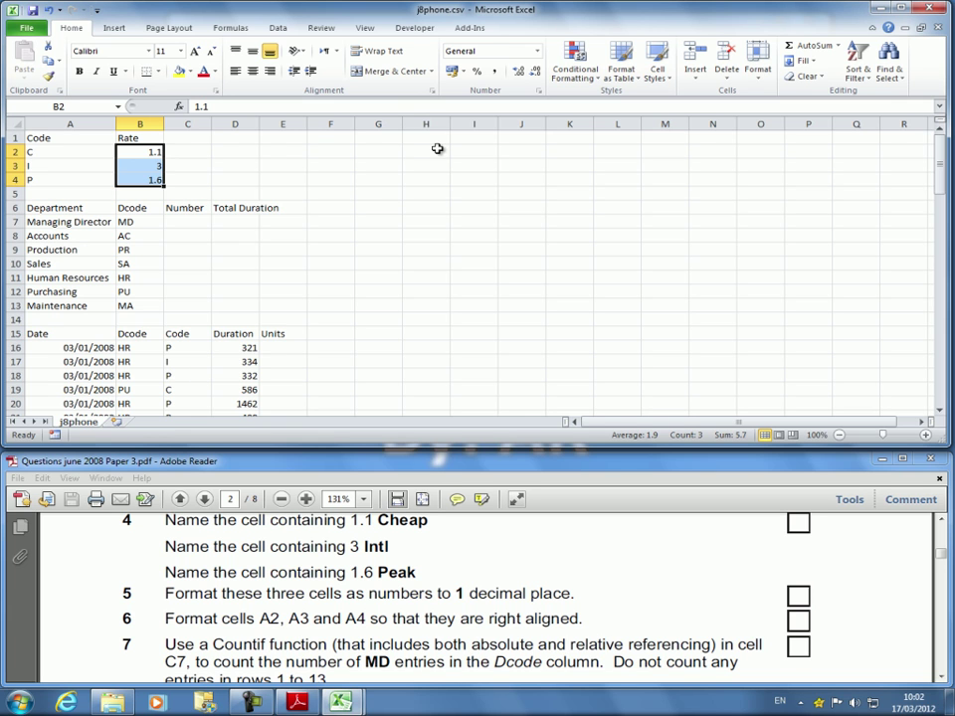
right_click(144, 162)
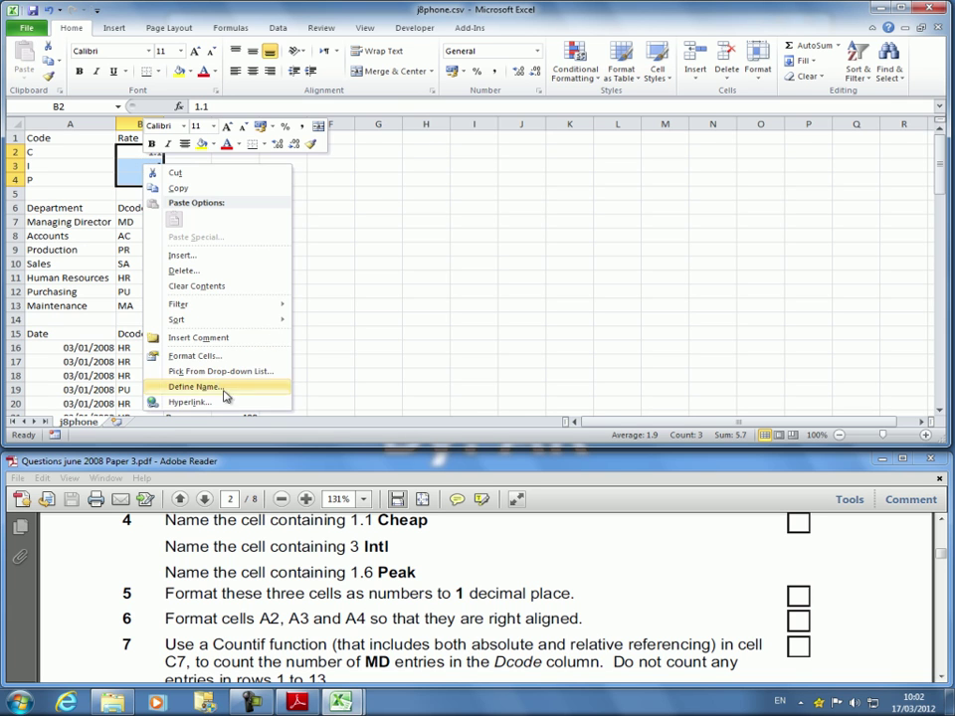
left_click(194, 355)
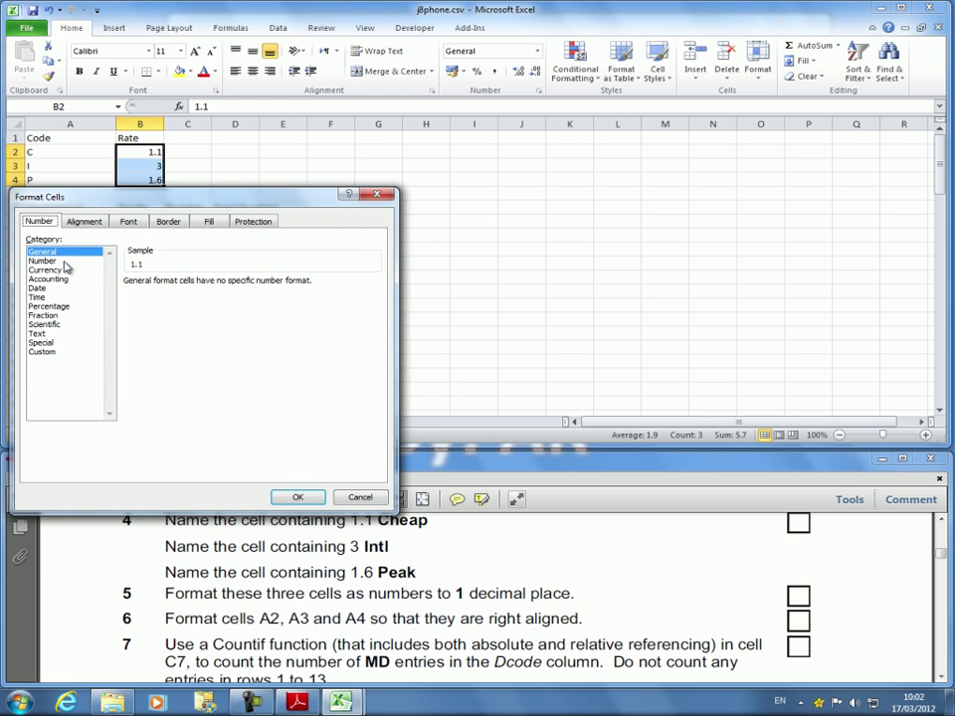
left_click(57, 260)
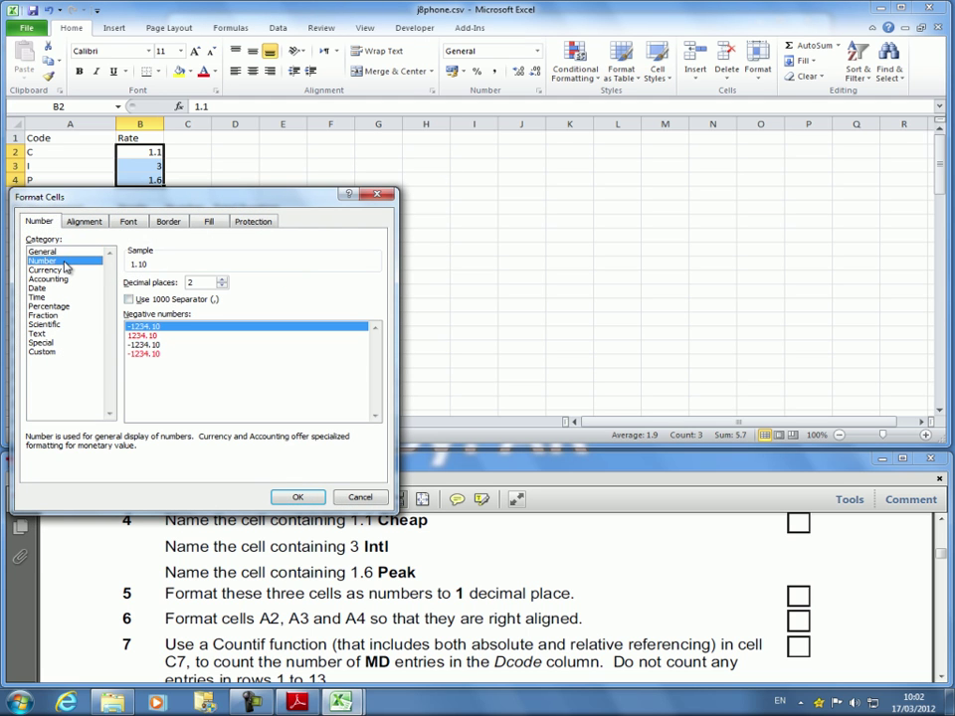
left_click(222, 285)
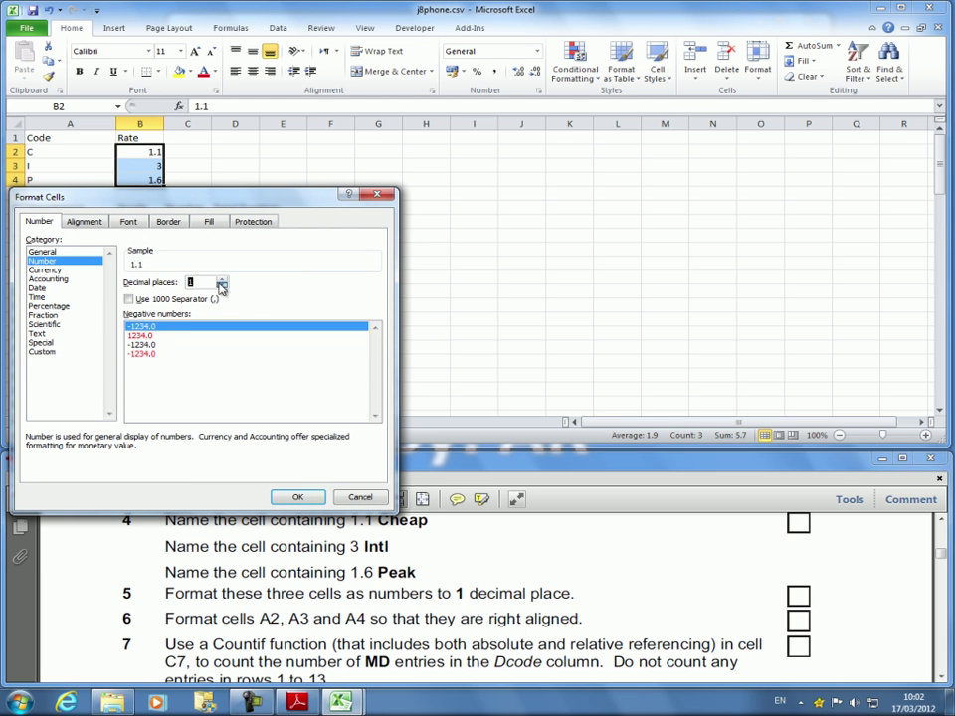
left_click(298, 496)
left_click(282, 151)
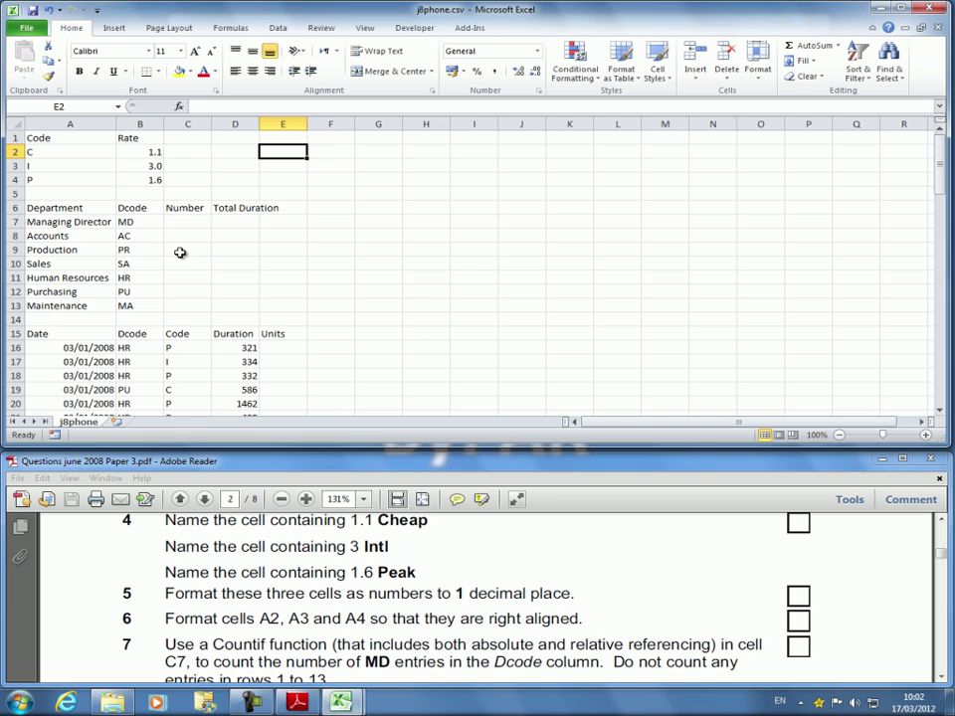
Read question 6 in the PDF and right-align the codes in cells A2 to A4.
left_click(338, 595)
scroll(360, 613, "down", 1)
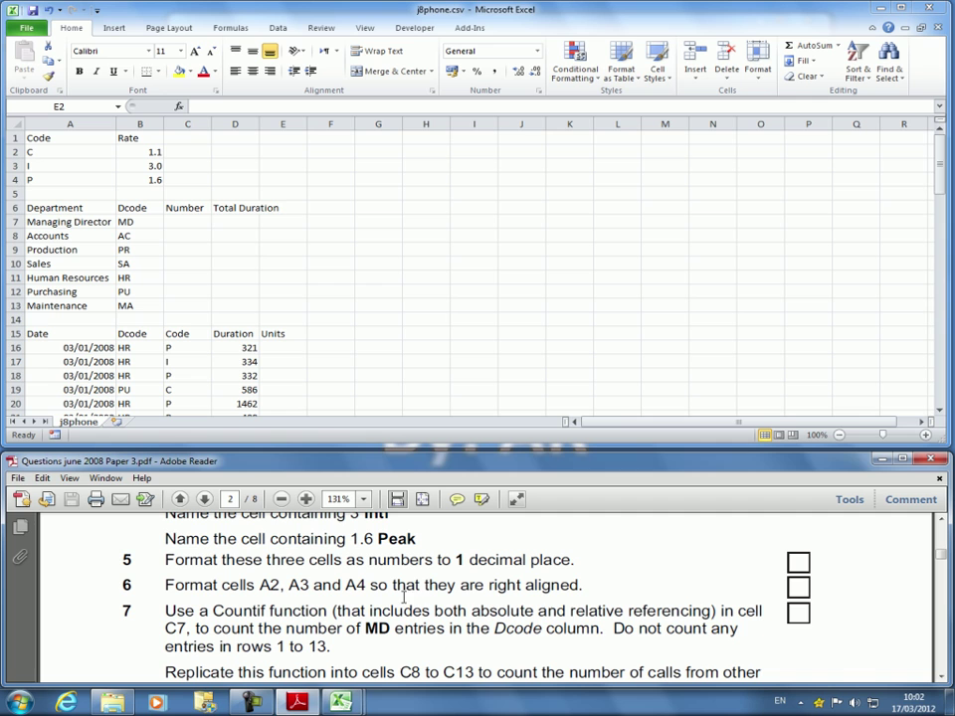
left_click(38, 151)
left_click_drag(37, 152, 36, 180)
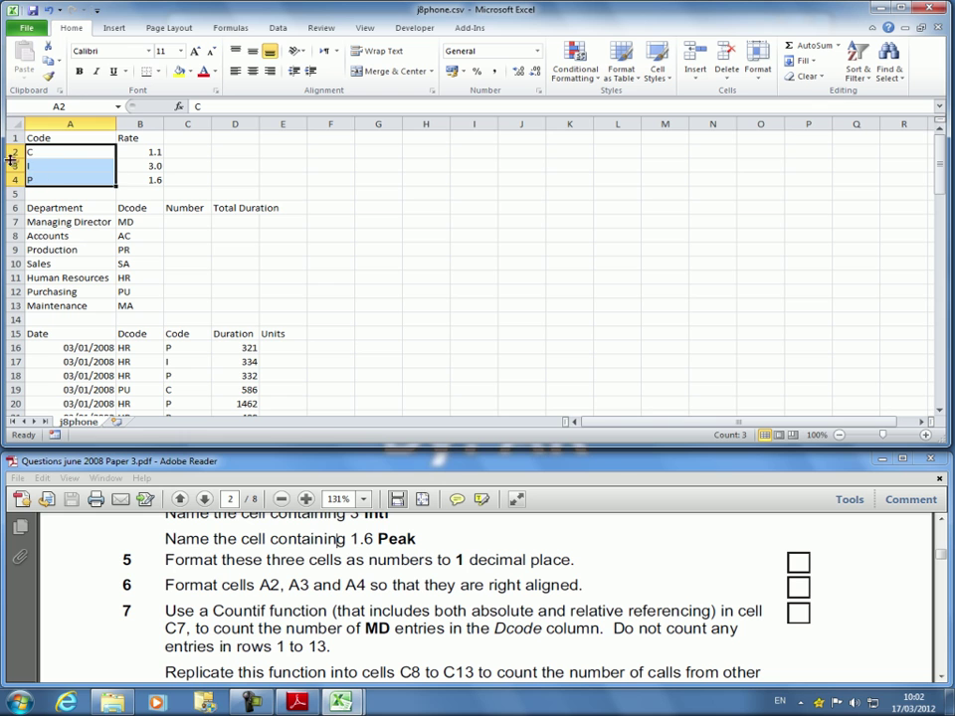
left_click(269, 70)
left_click(474, 319)
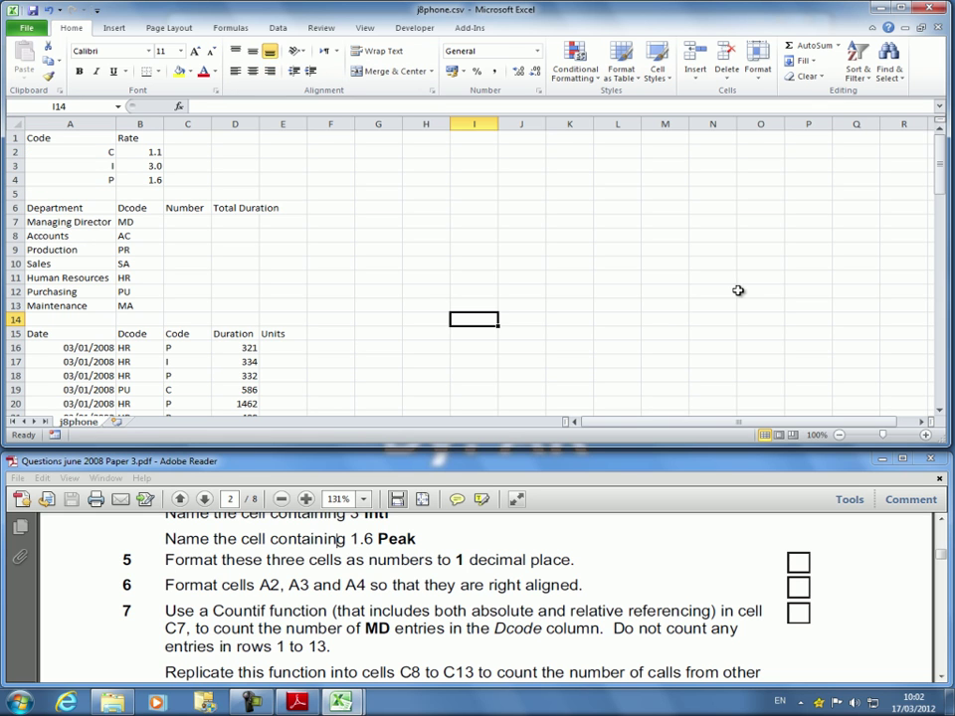
Read question 7 in the PDF and examine the target cell C7, the code in B7 and the Dcode entries from B16 down.
left_click(254, 619)
scroll(340, 625, "down", 2)
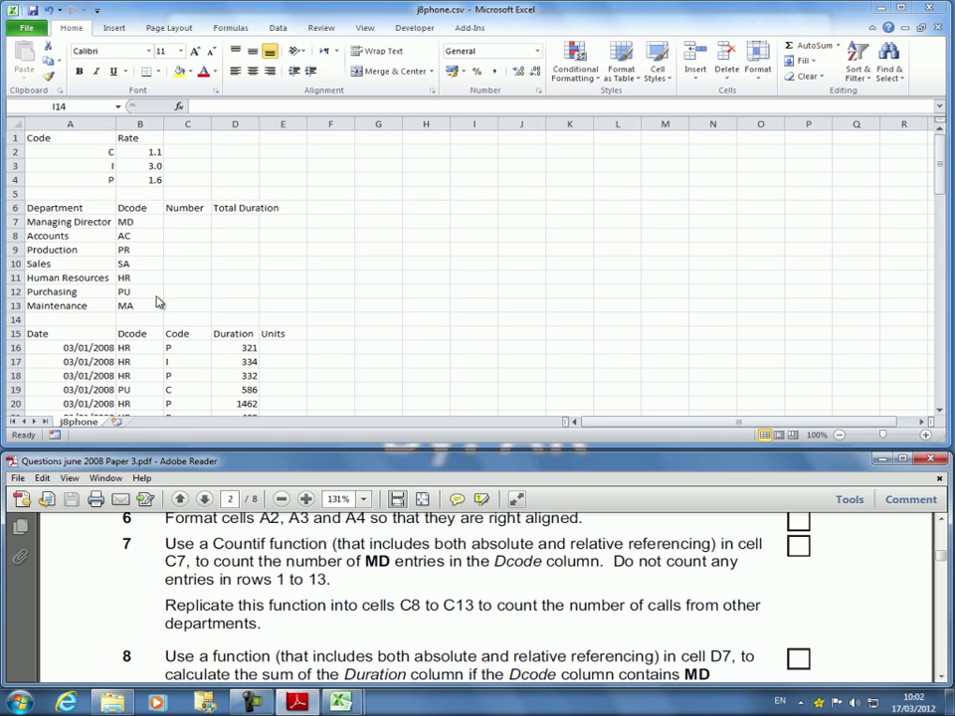
left_click(180, 219)
left_click(180, 220)
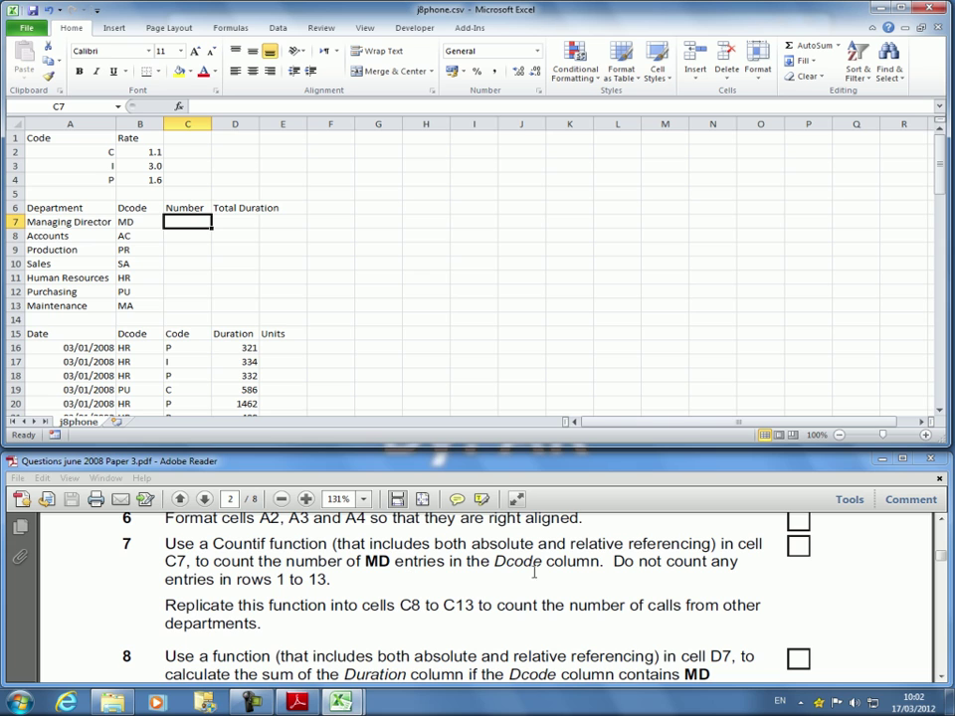
left_click(129, 223)
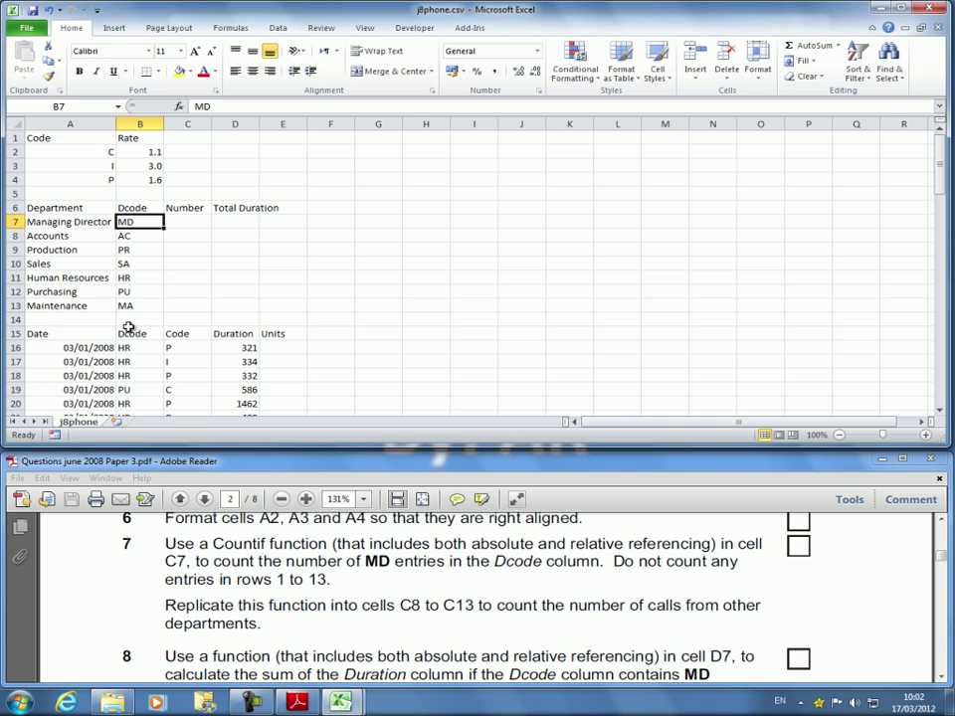
left_click(187, 221)
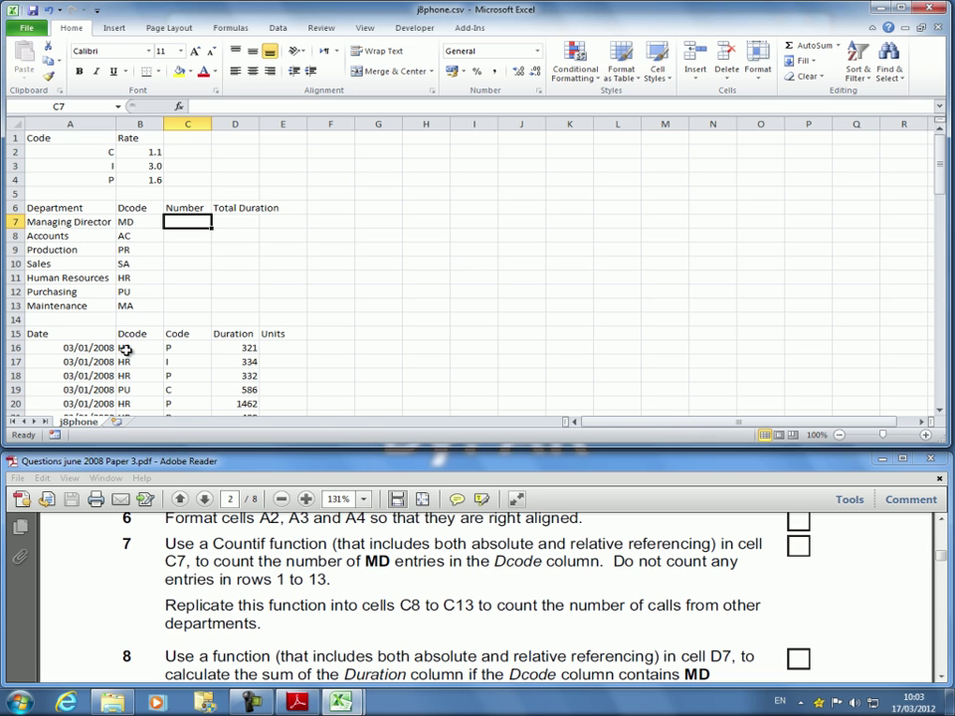
left_click_drag(126, 351, 98, 425)
scroll(282, 227, "up", 15)
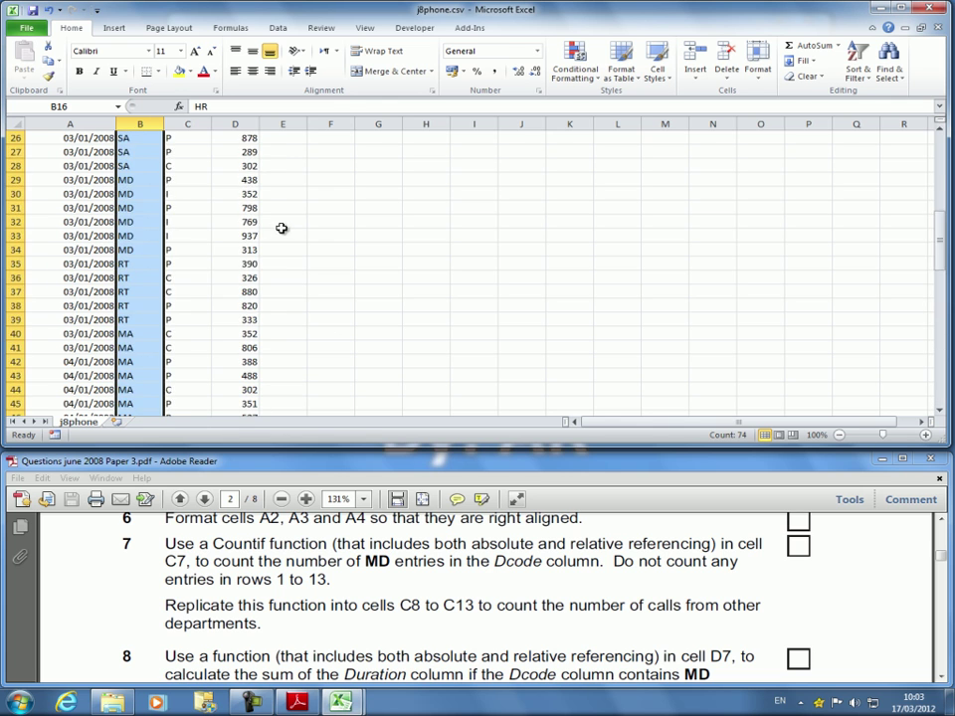
scroll(281, 228, "up", 8)
Insert a COUNTIF function in C7 with the Dcode entries B16:B89 as its range.
left_click(187, 222)
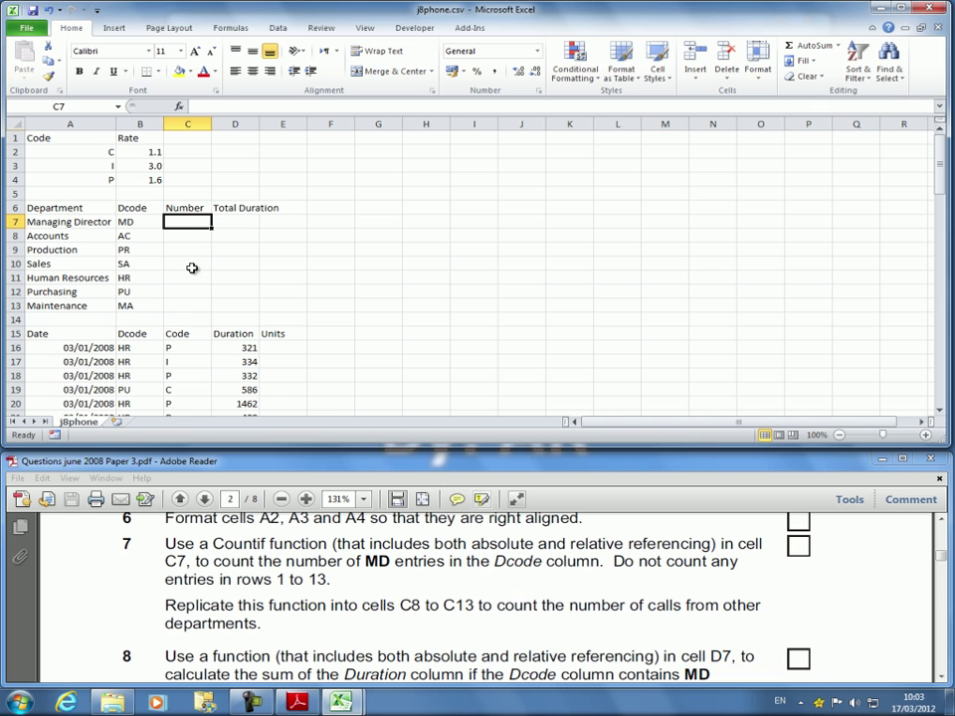
left_click(179, 107)
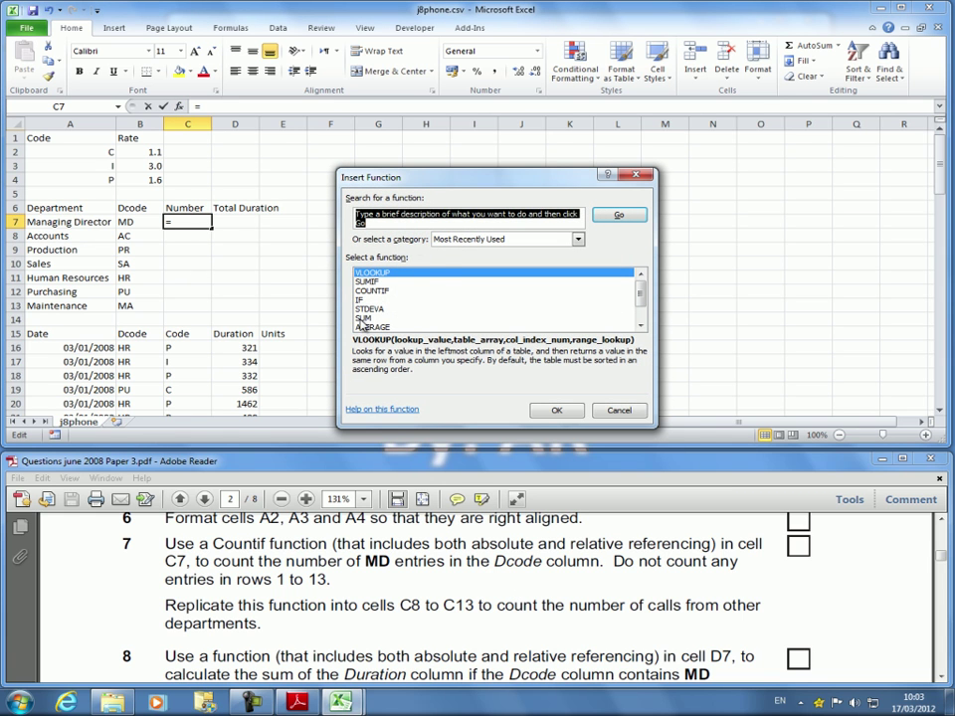
type("countif")
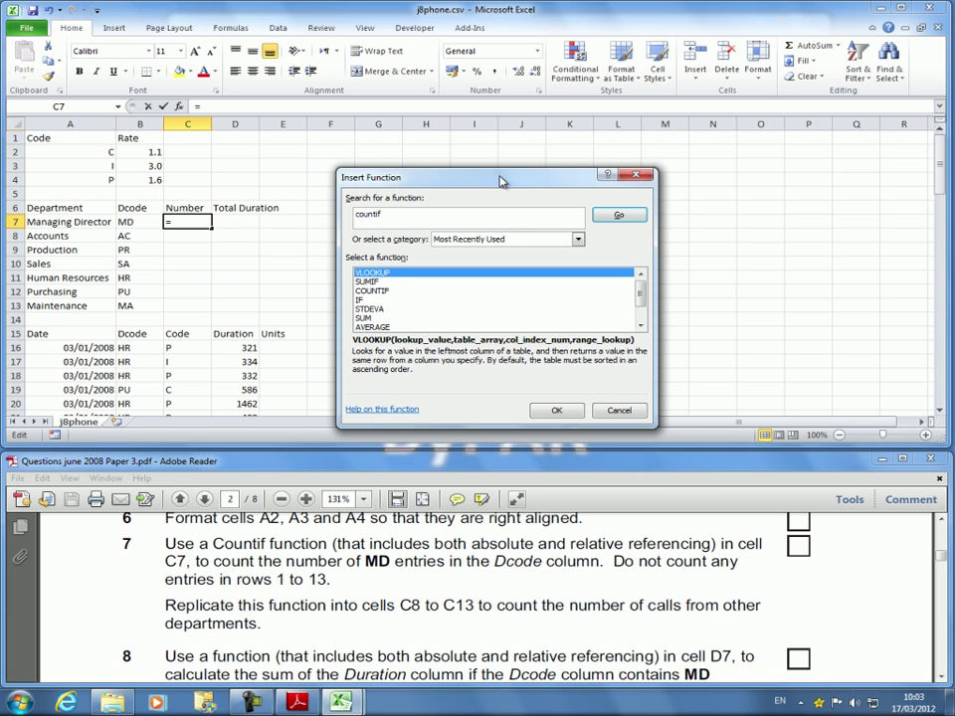
key("Return")
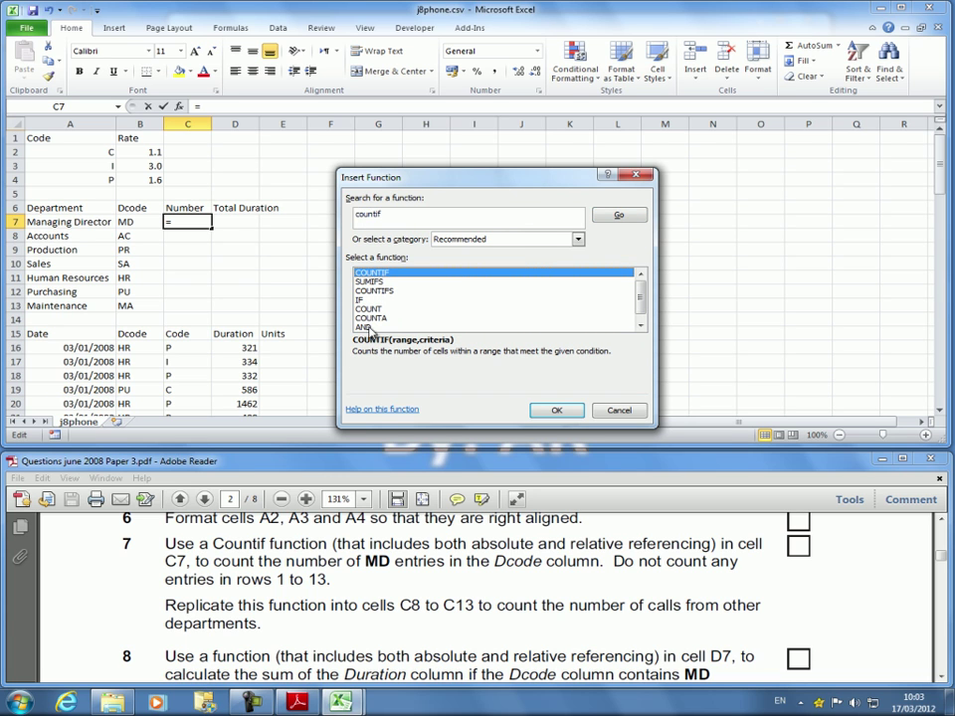
double_click(450, 275)
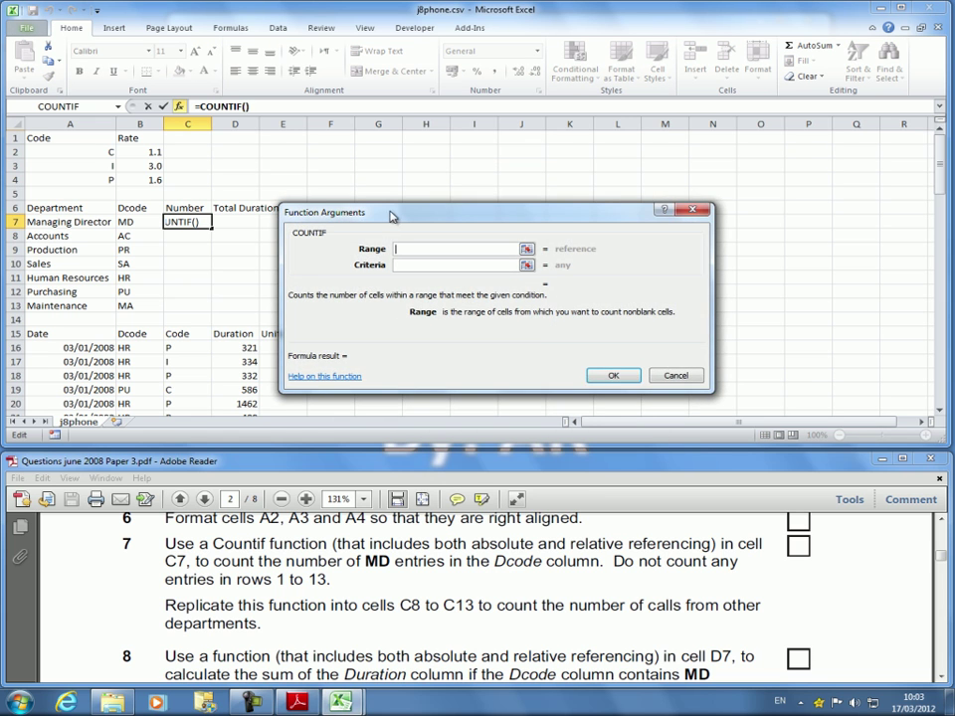
left_click_drag(294, 169, 389, 162)
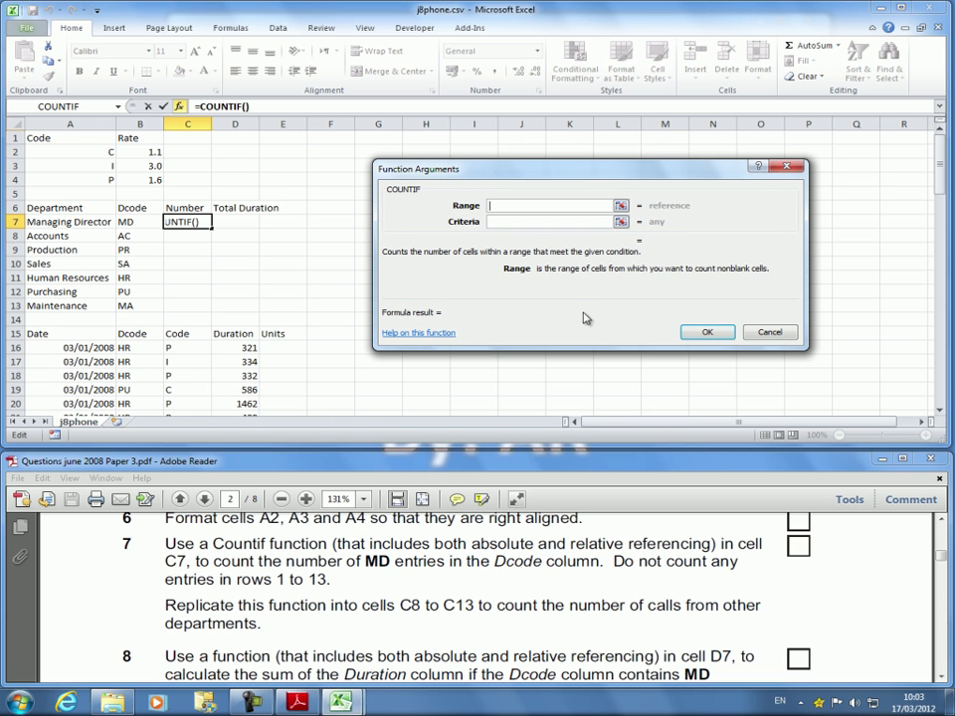
left_click_drag(130, 347, 142, 388)
scroll(349, 239, "up", 17)
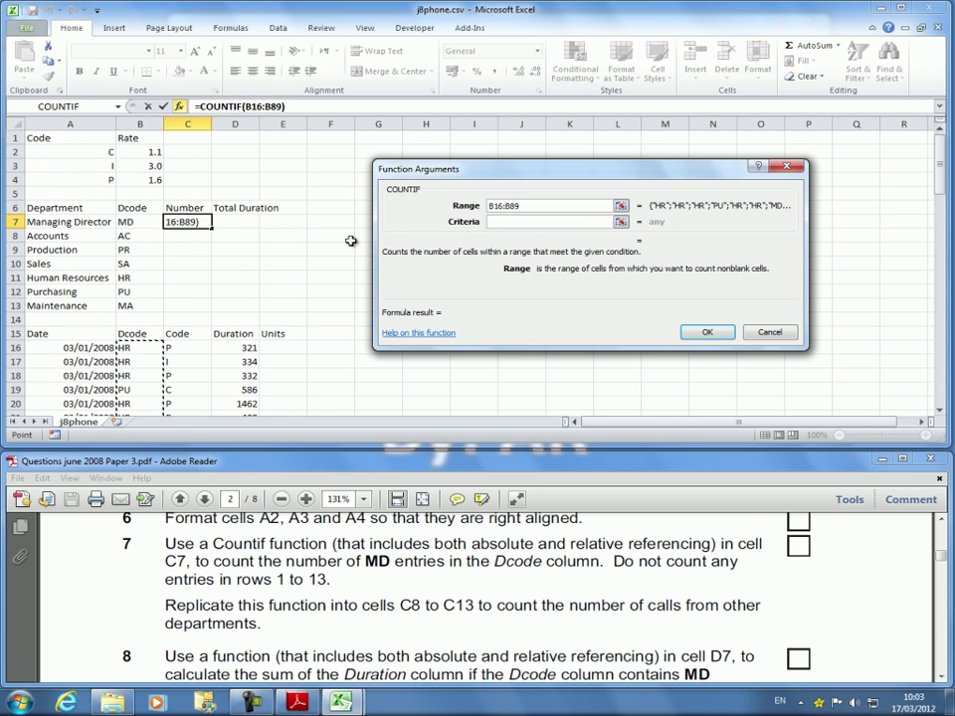
Set the COUNTIF criteria to the department code in B7.
left_click(502, 221)
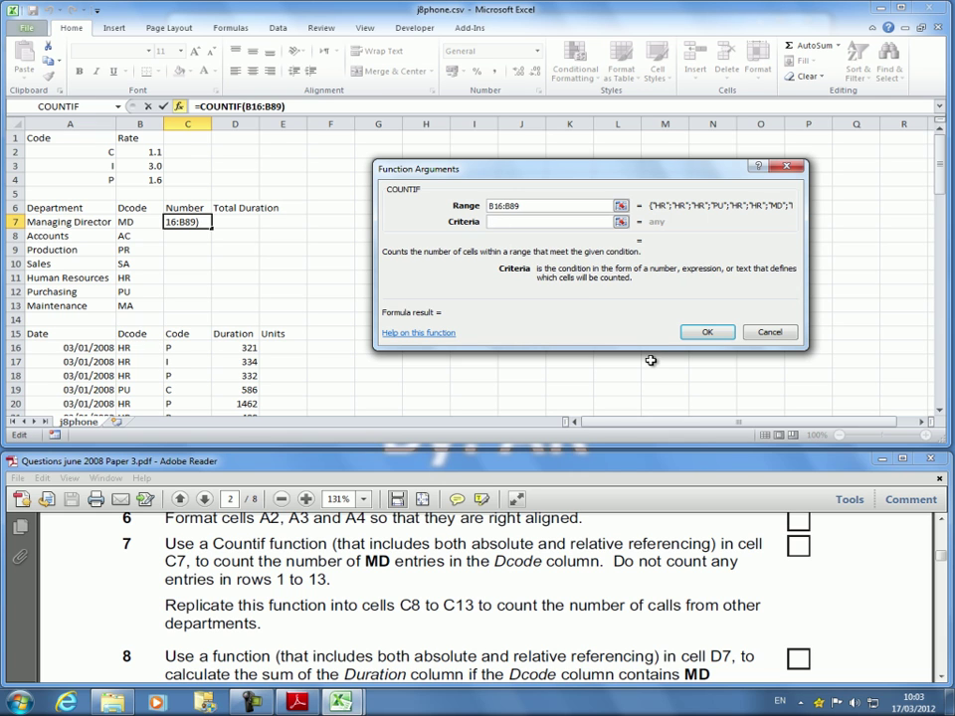
left_click_drag(125, 223, 127, 305)
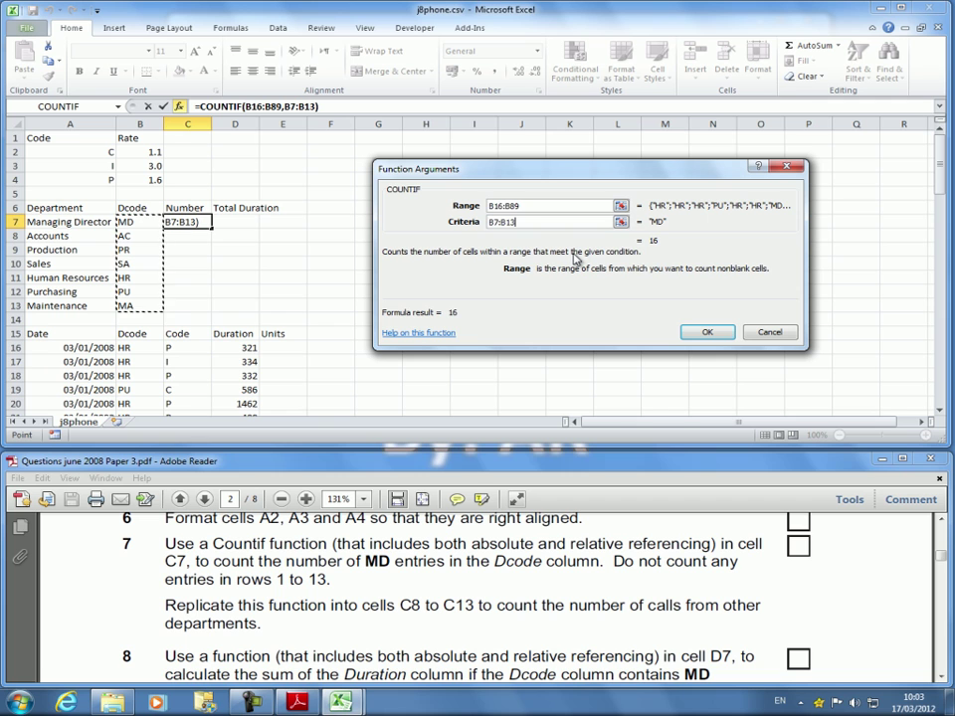
key("BackSpace")
key("BackSpace")
key("BackSpace")
key("BackSpace")
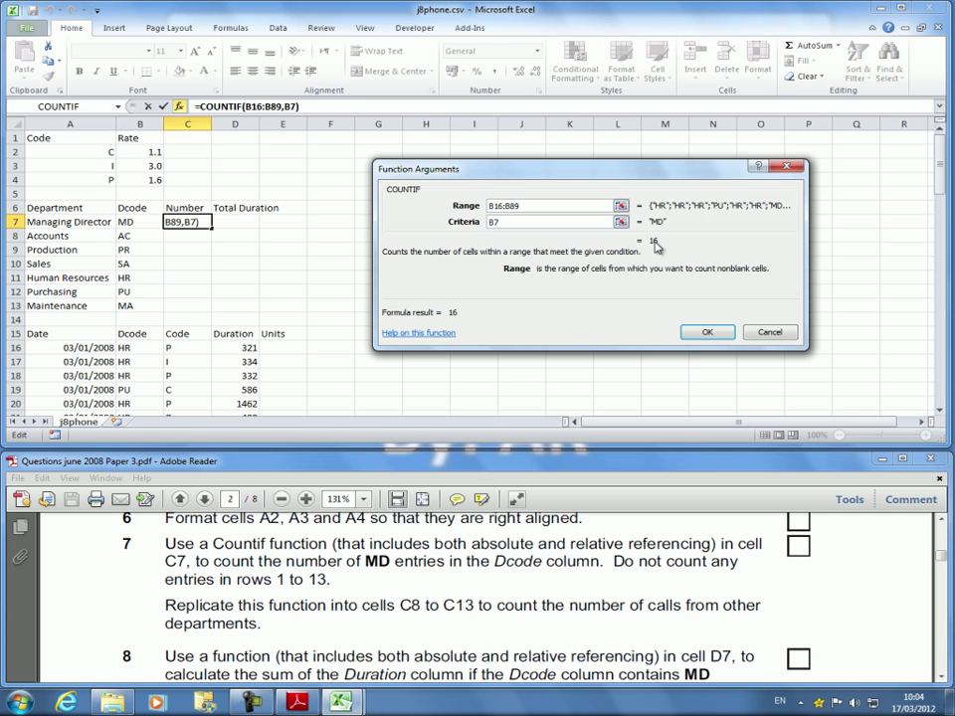
left_click_drag(125, 222, 134, 305)
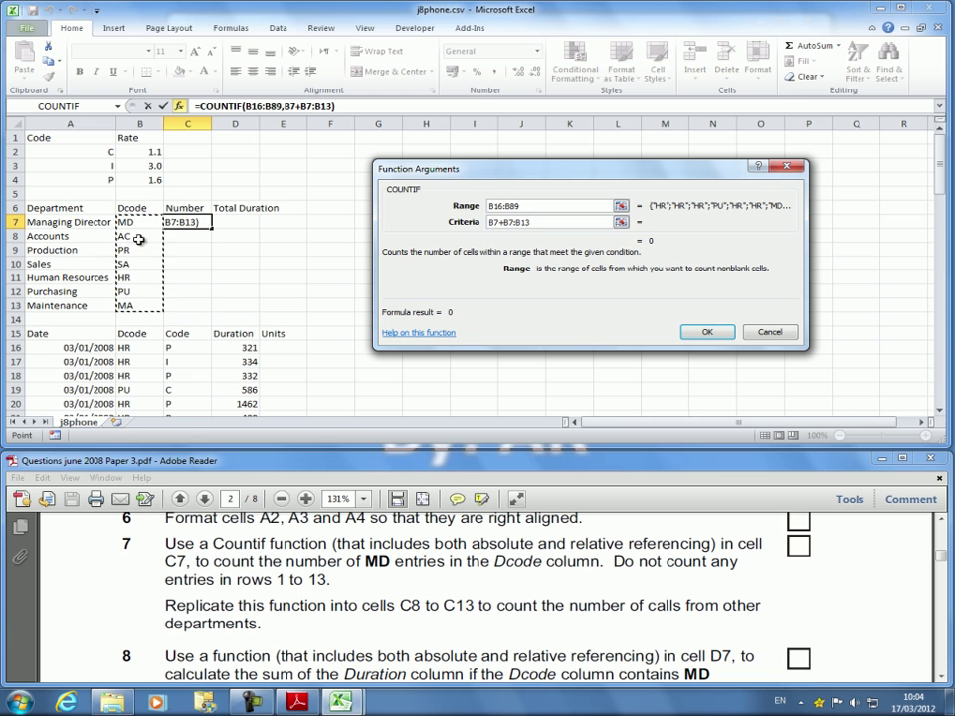
left_click(522, 221)
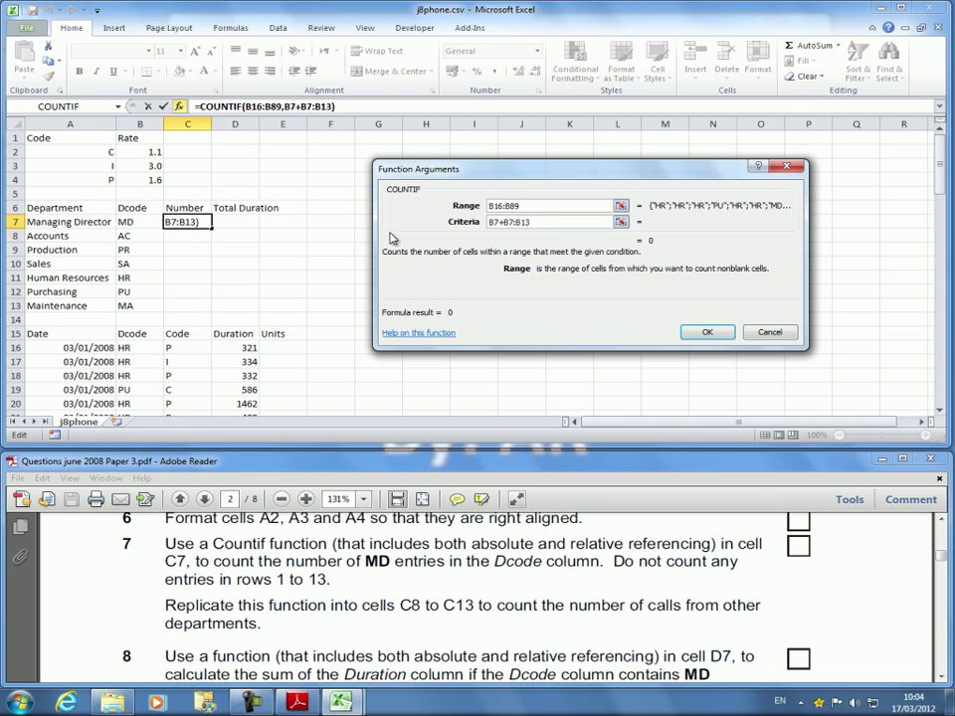
key("BackSpace")
key("BackSpace")
key("BackSpace")
key("BackSpace")
key("BackSpace")
key("BackSpace")
key("BackSpace")
key("BackSpace")
key("BackSpace")
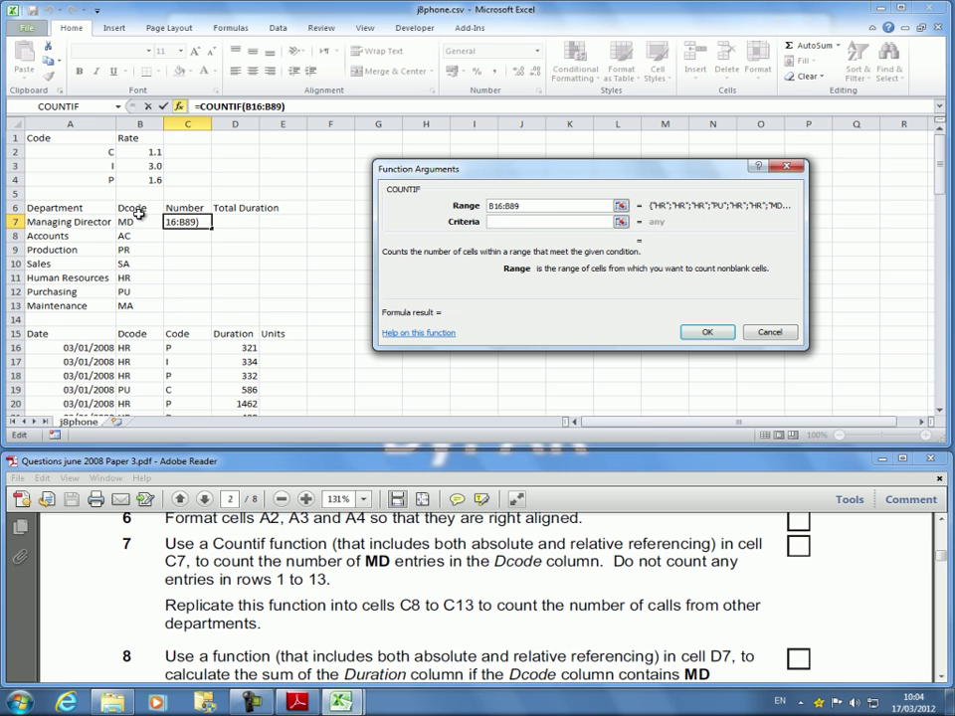
Enter the department codes B7:B13 as the COUNTIF criteria, cut the reference back to B7, and complete the function in C7.
left_click_drag(125, 221, 133, 310)
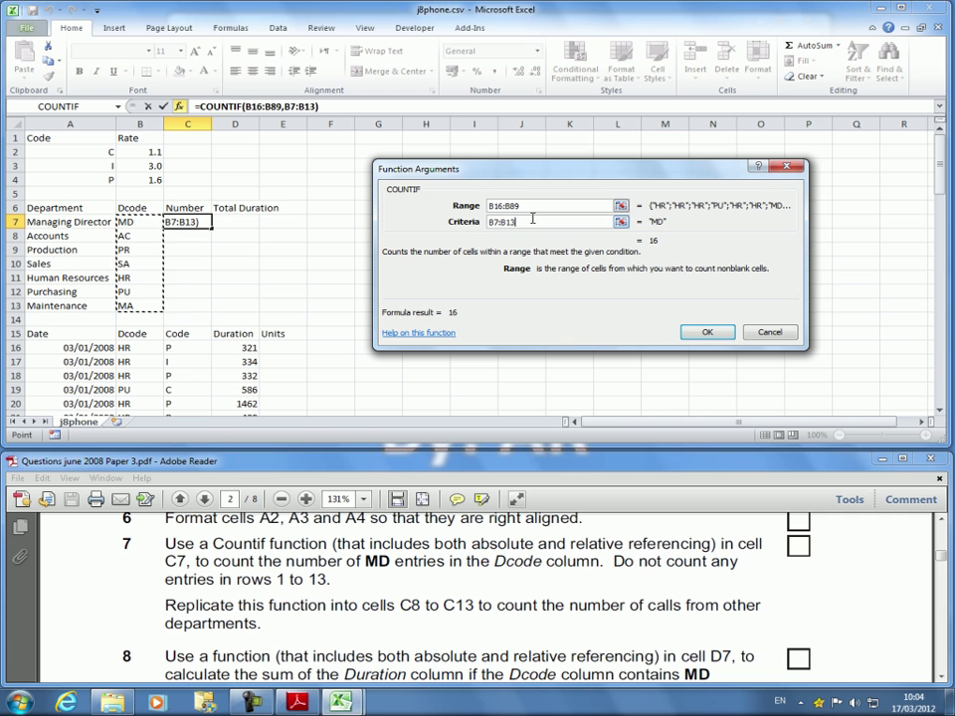
key("BackSpace")
key("BackSpace")
key("BackSpace")
key("BackSpace")
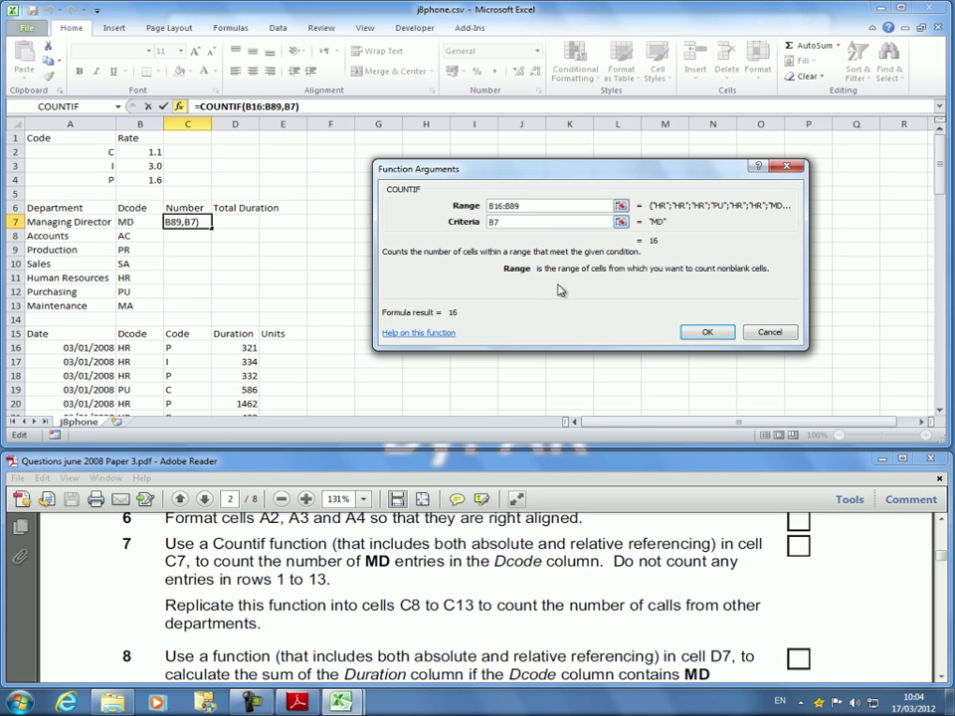
left_click(704, 334)
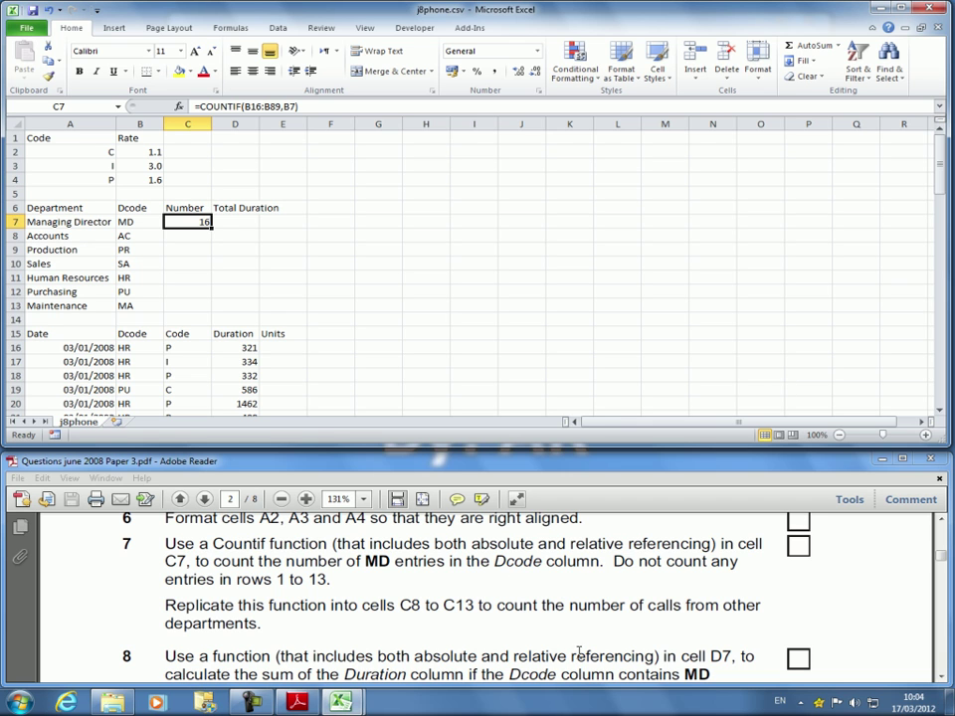
Reread question 7 in the PDF and copy the COUNTIF formula from C7 down to C13.
left_click(527, 557)
double_click(502, 544)
left_click(531, 590)
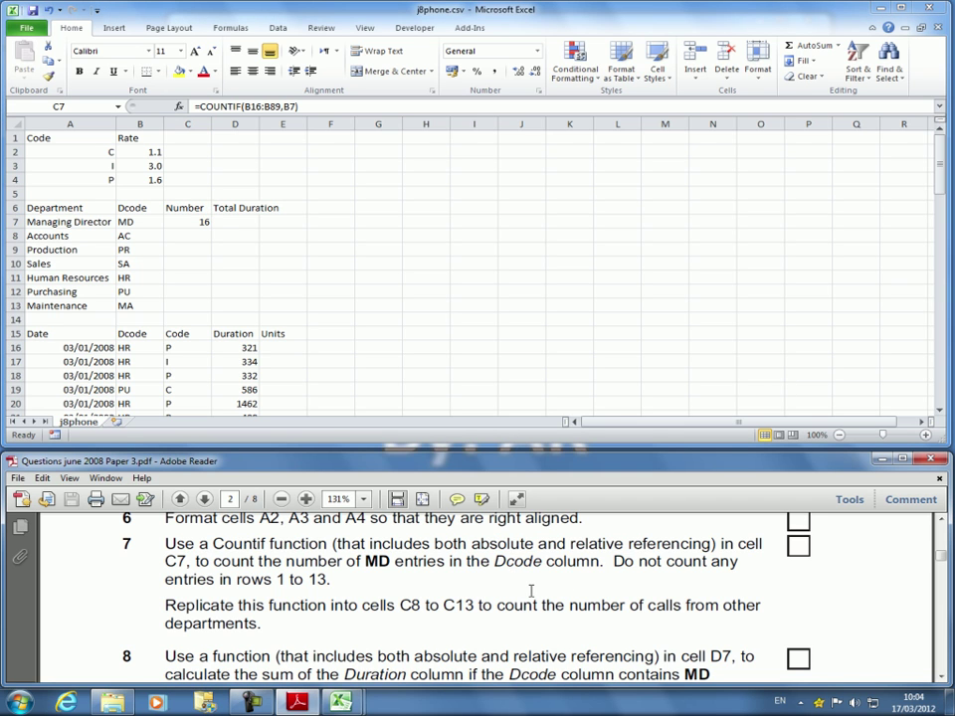
left_click(204, 222)
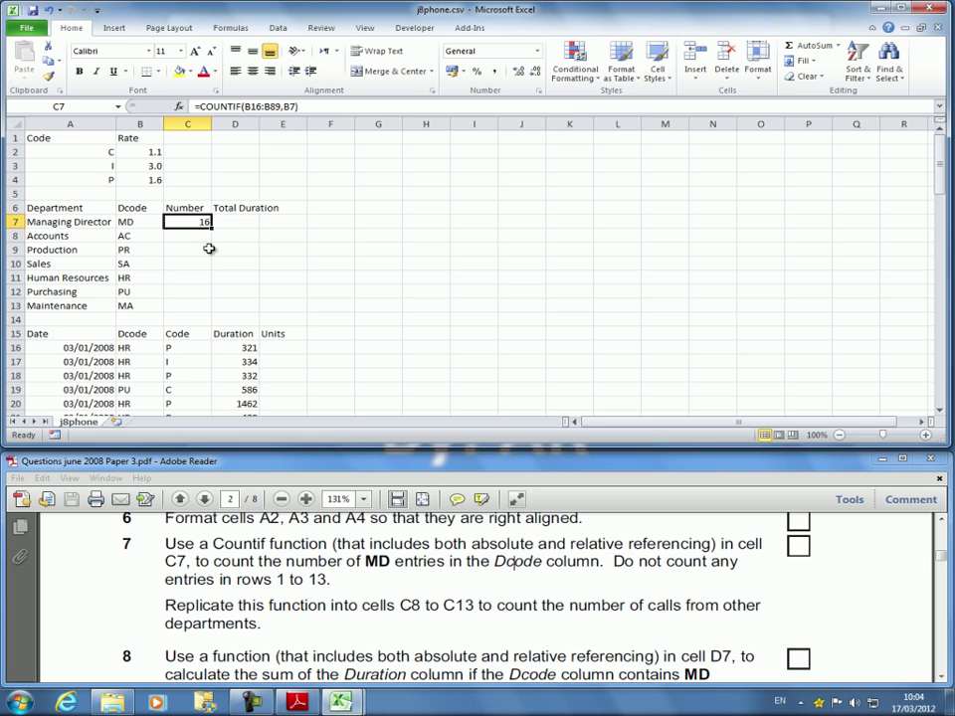
left_click_drag(212, 227, 218, 309)
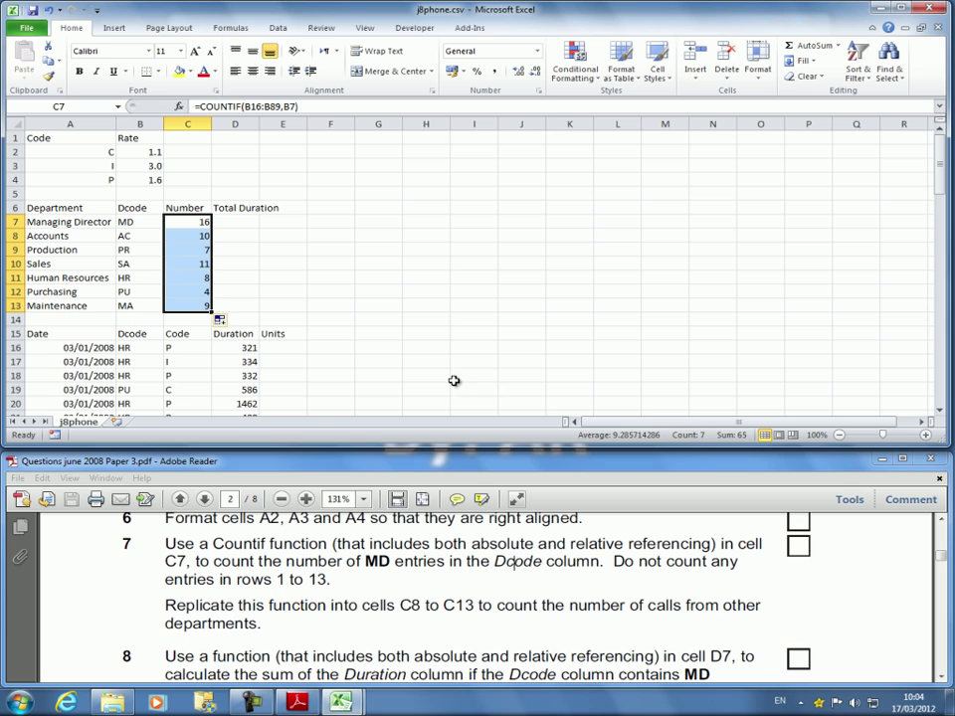
Compare the formulas in C7, C8 and C9 with the Dcode entries from B16 down and the department codes in B7 and B8.
left_click(198, 221)
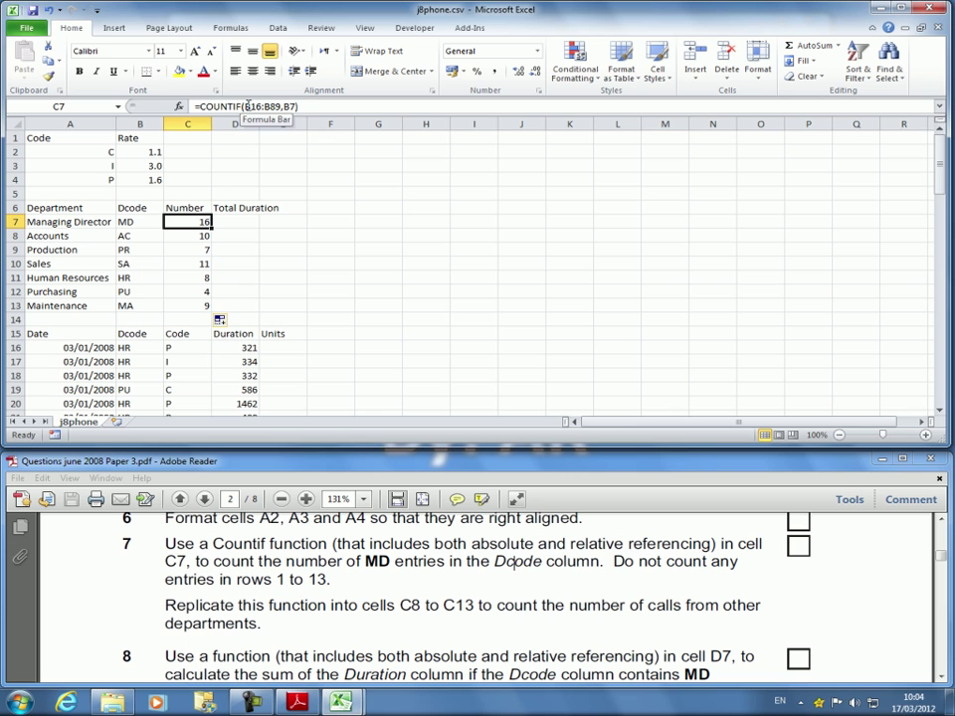
left_click(204, 237)
left_click(209, 248)
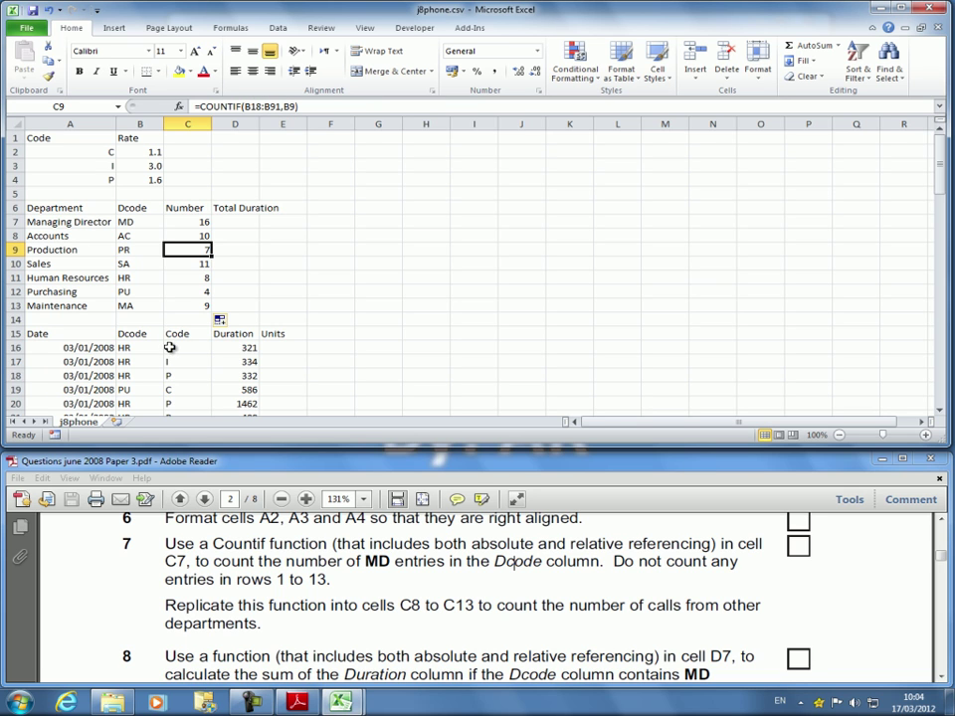
left_click_drag(132, 345, 132, 397)
scroll(357, 242, "up", 9)
scroll(298, 234, "up", 15)
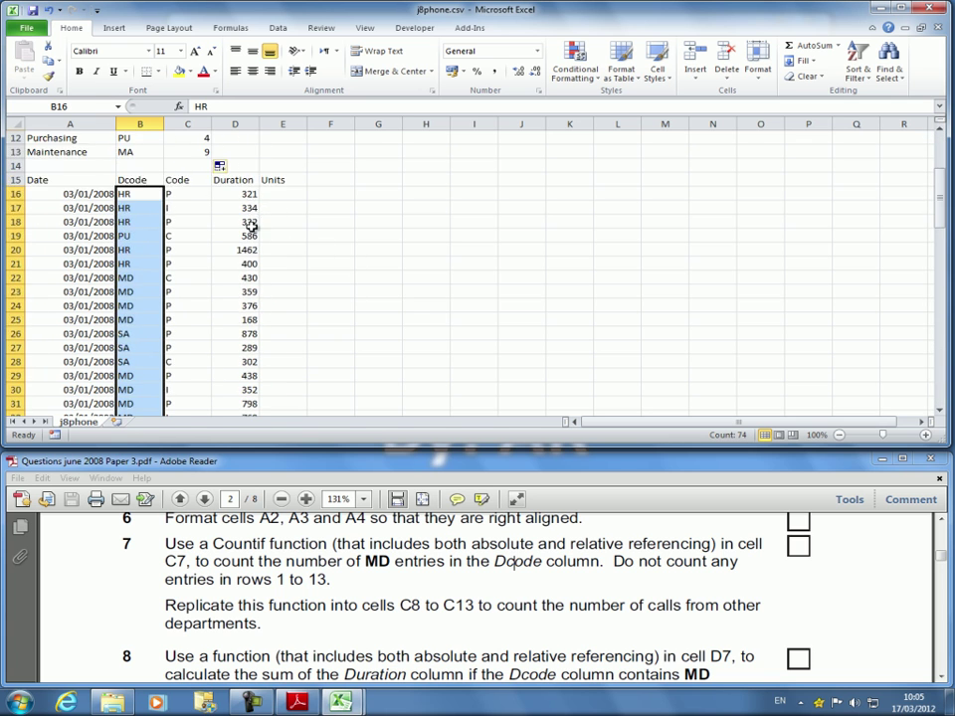
left_click(230, 222)
left_click(134, 225)
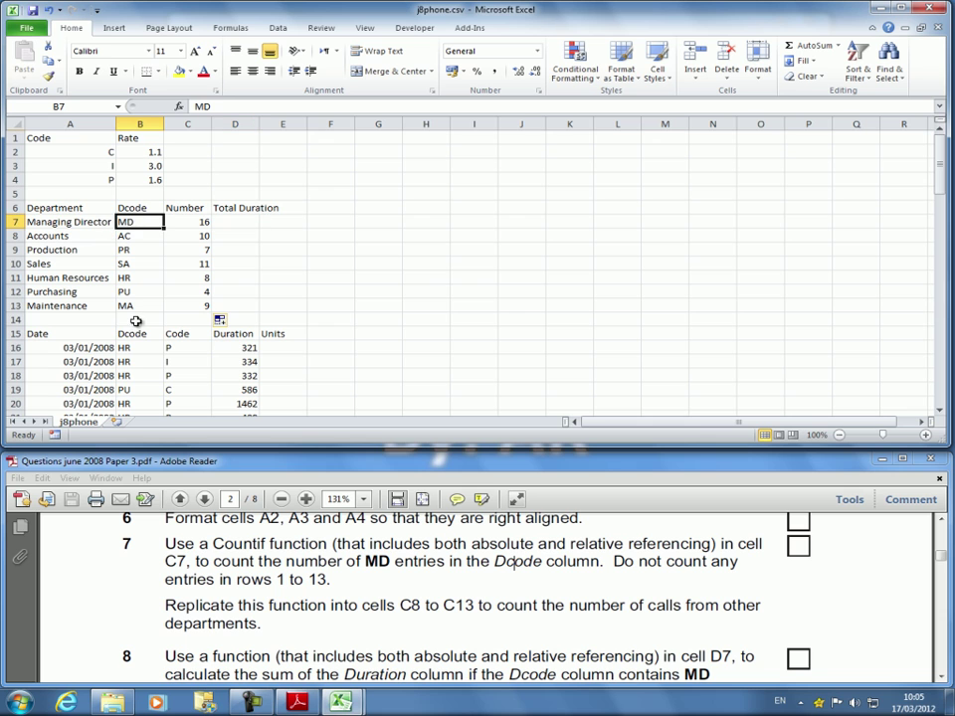
left_click(140, 241)
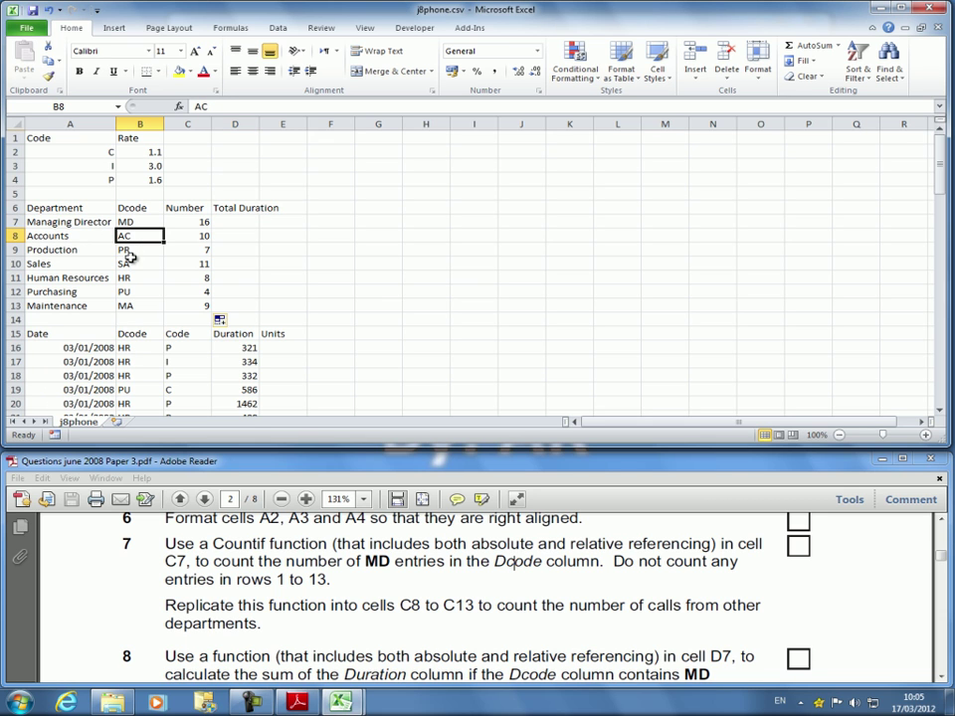
Clear the copied COUNTIF formulas from cells C8 to C13.
left_click(196, 222)
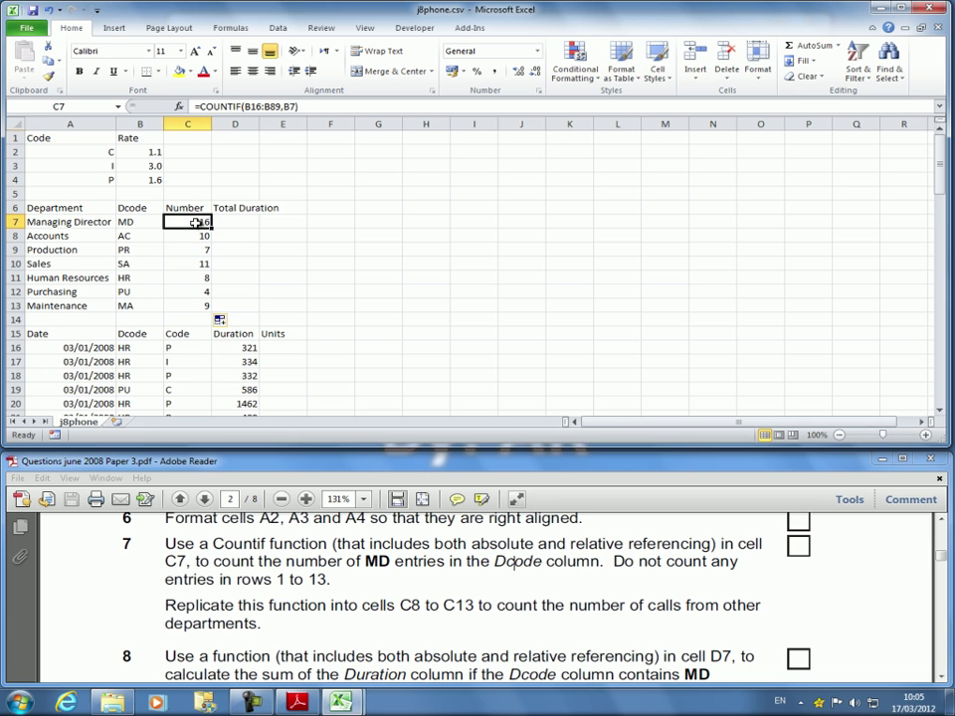
left_click_drag(202, 231, 205, 303)
key("Delete")
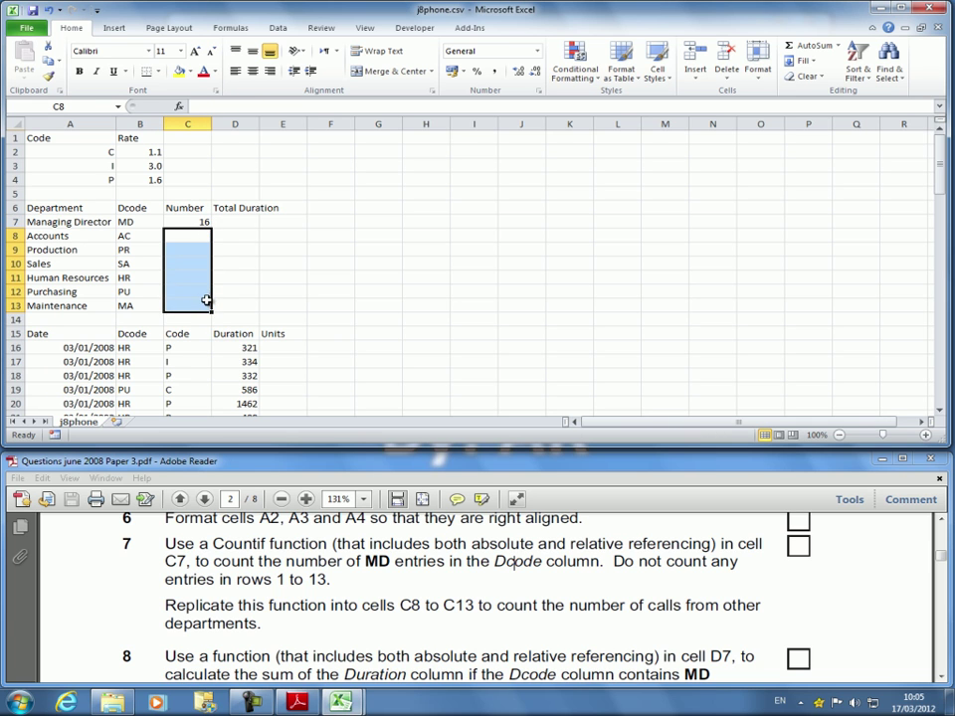
Reopen the COUNTIF arguments of C7 and convert the range B16:B89 to absolute references.
left_click(196, 221)
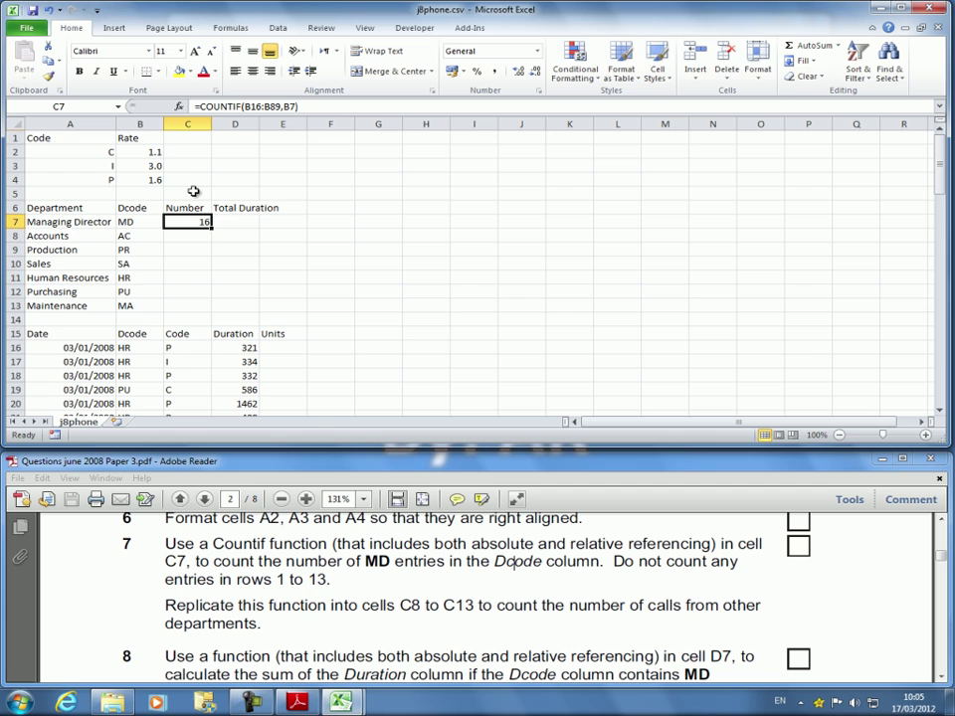
left_click(178, 107)
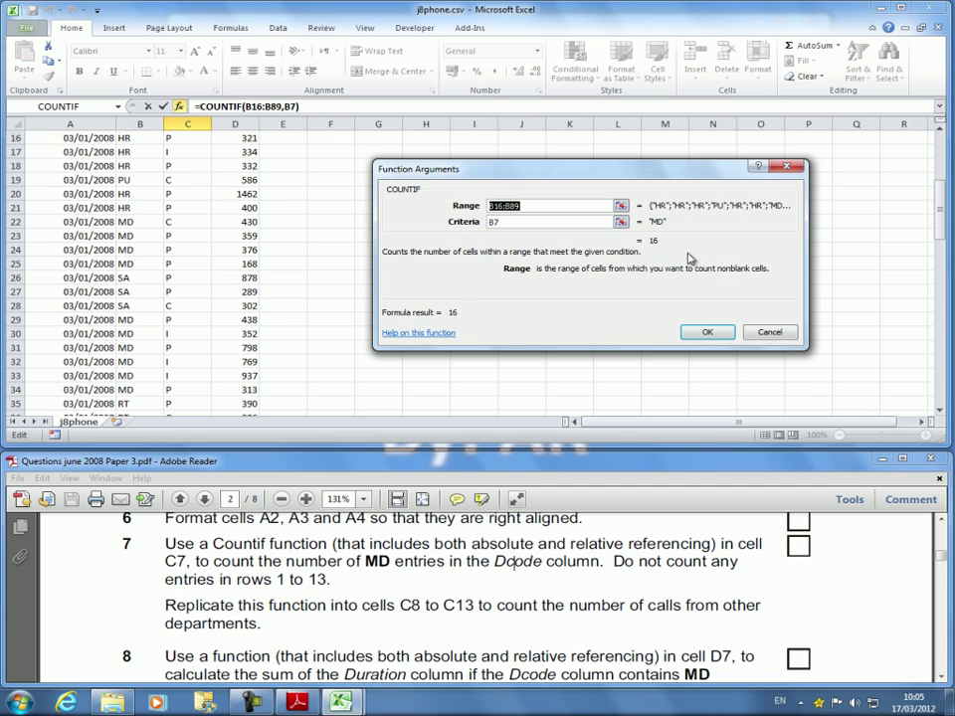
left_click_drag(944, 203, 944, 139)
left_click(554, 205)
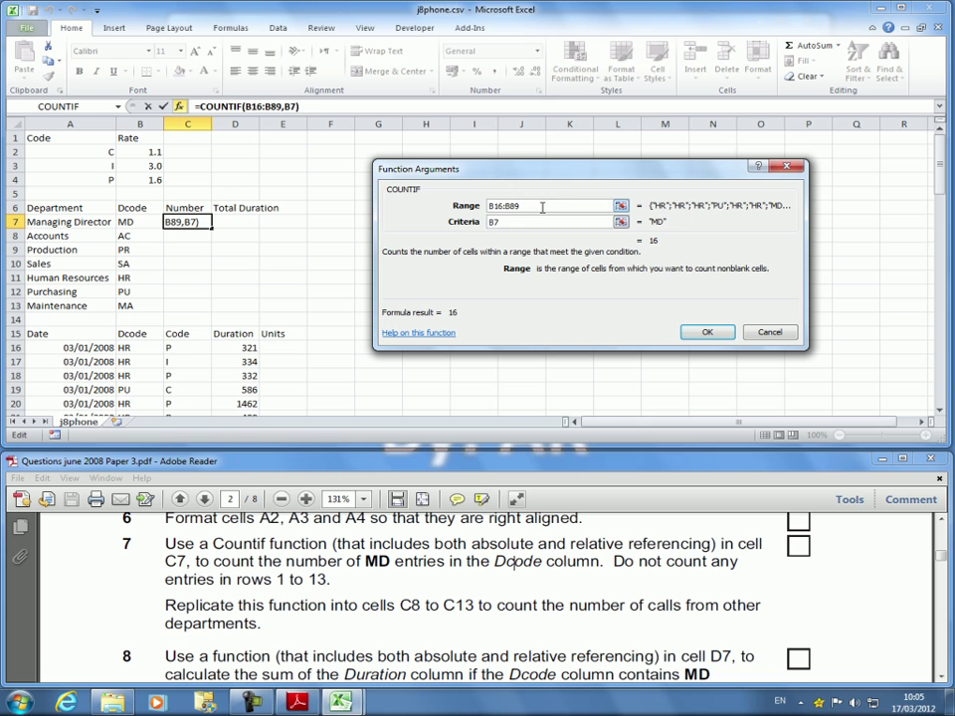
left_click_drag(542, 207, 437, 206)
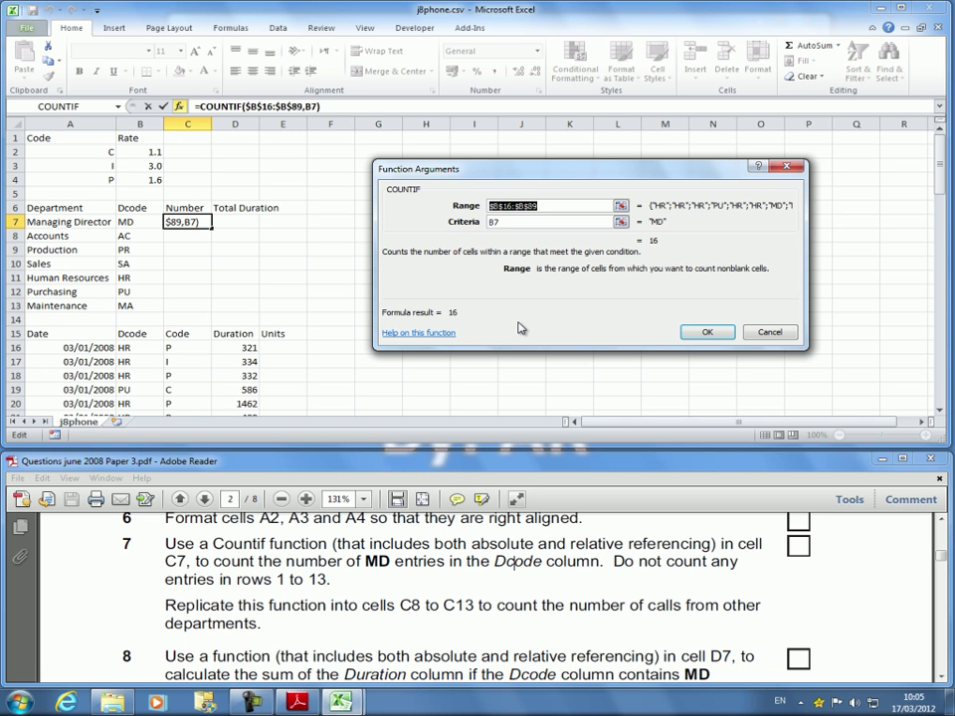
Cycle the COUNTIF range through the reference types back to the relative form B16:B89.
key("F4")
key("F4")
key("F4")
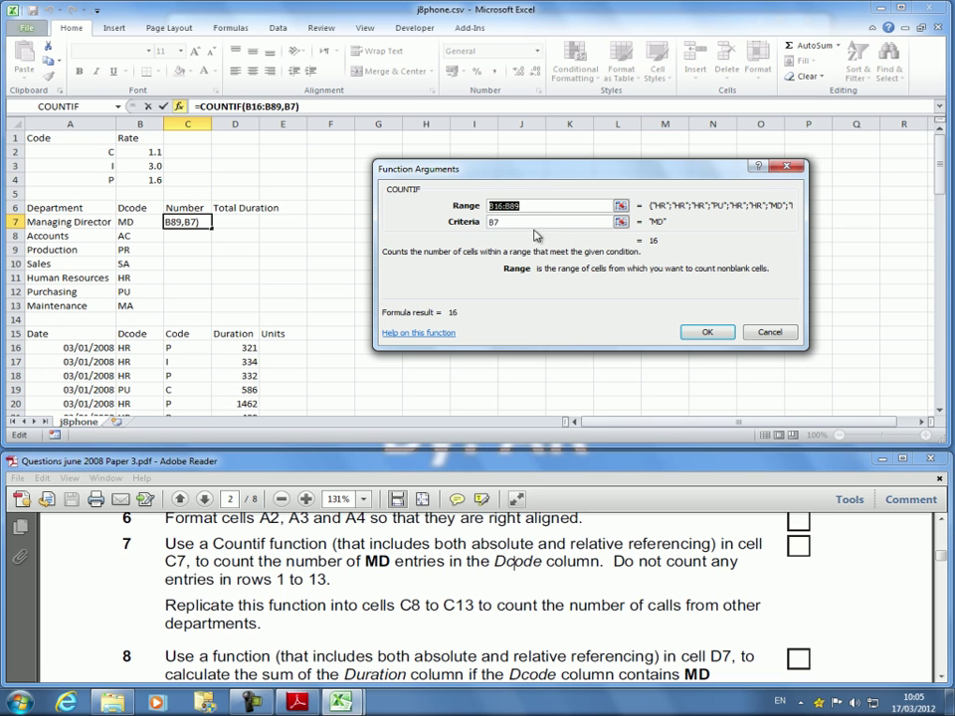
Add dollar signs to the COUNTIF range so that it reads $B$16:$B$89.
key("Home")
type("$")
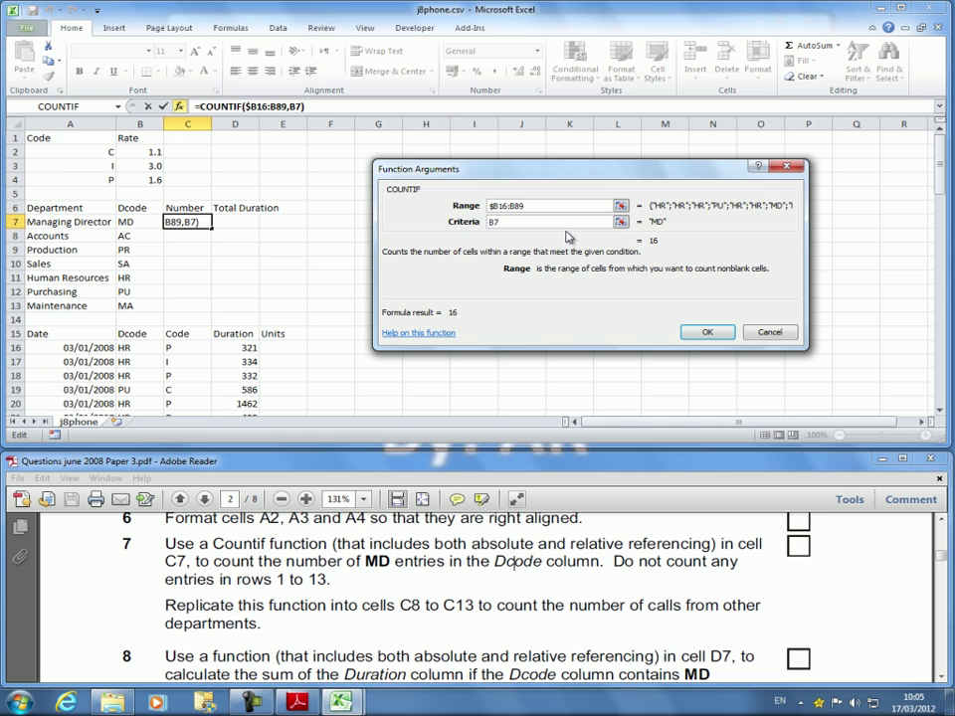
key("Right")
type("$B$")
key("Right")
type("$")
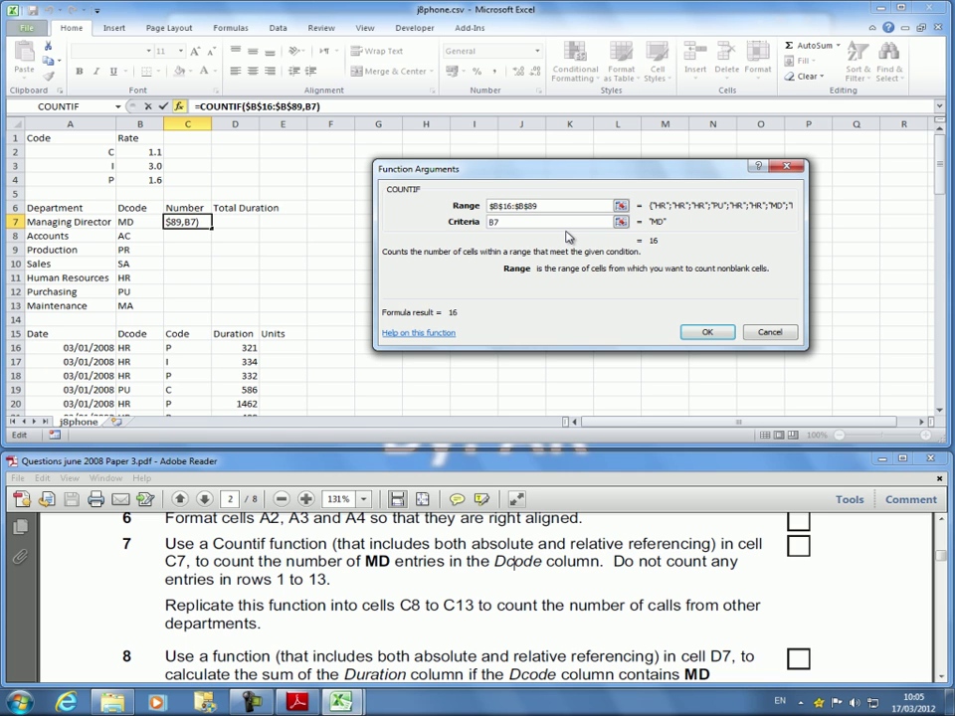
Accept the edited COUNTIF function in C7 and replicate it down through C13.
left_click(718, 333)
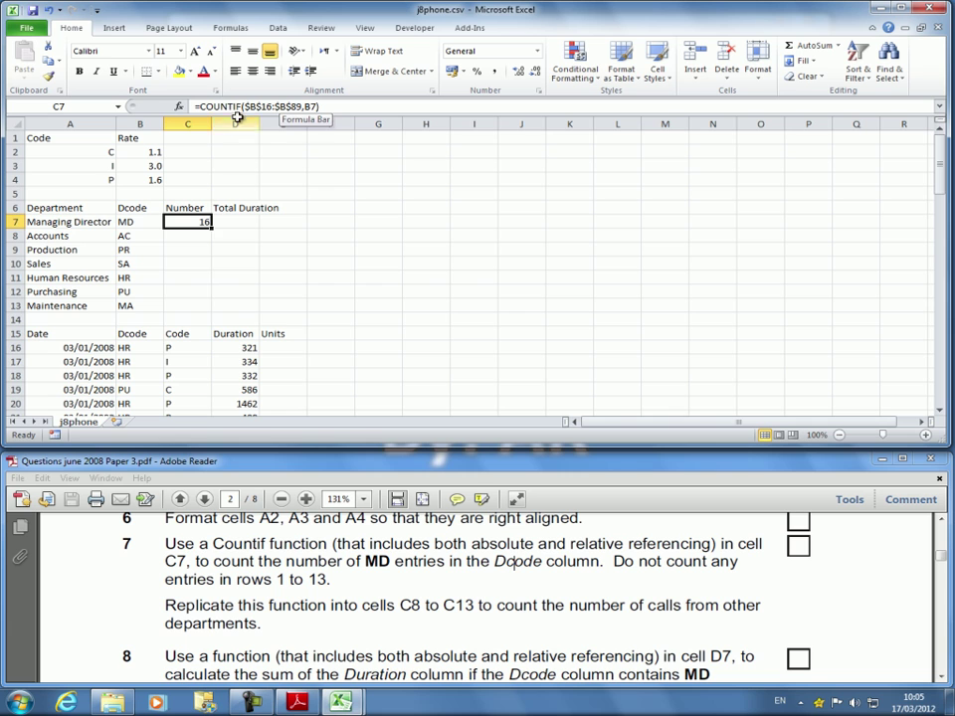
double_click(210, 227)
left_click(506, 234)
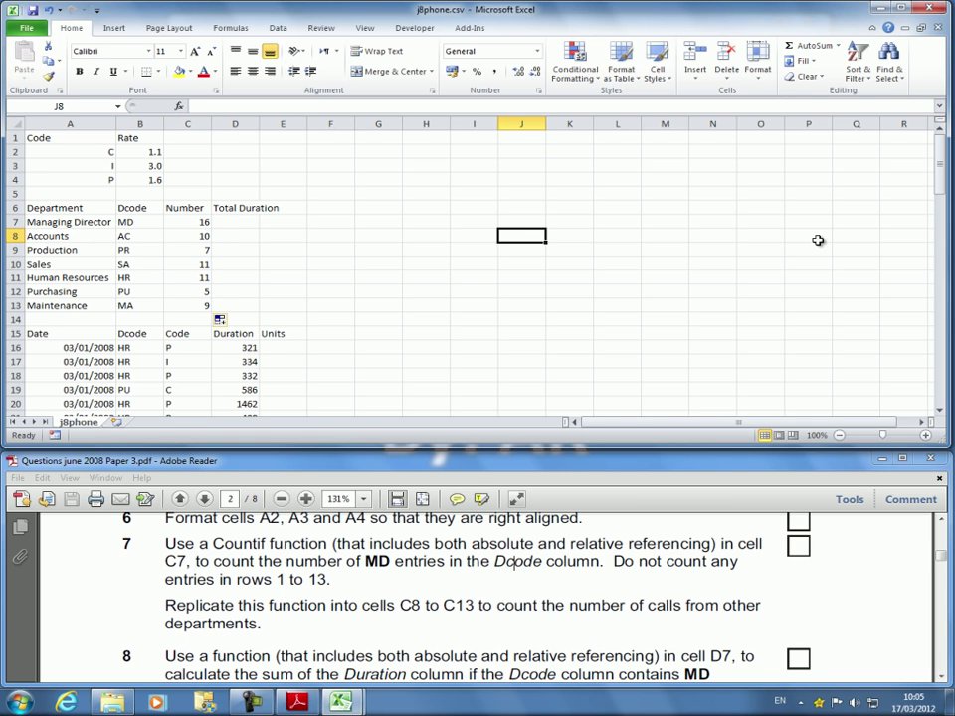